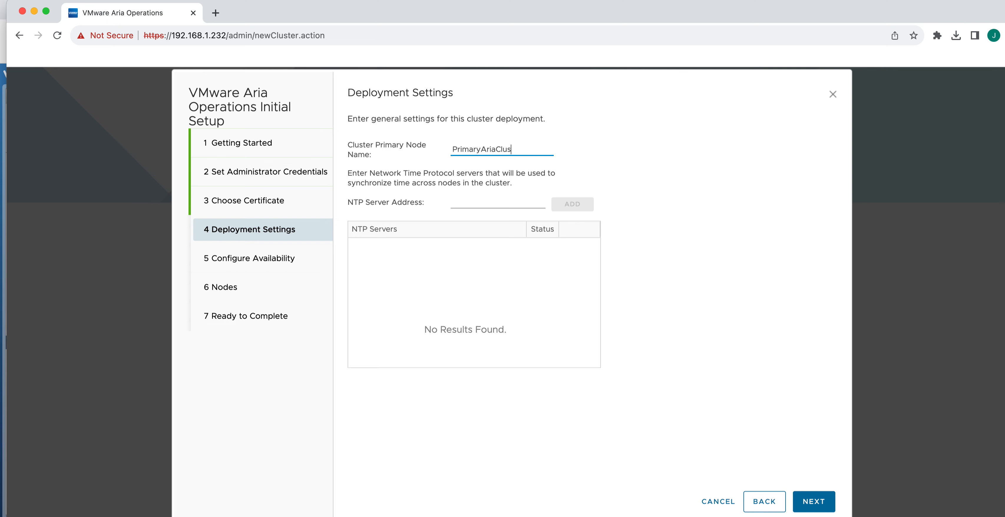
Finish entering PrimaryAriaClusterNode as the Cluster Primary Node Name, then select the NTP Server Address field
type("de")
left_click(482, 203)
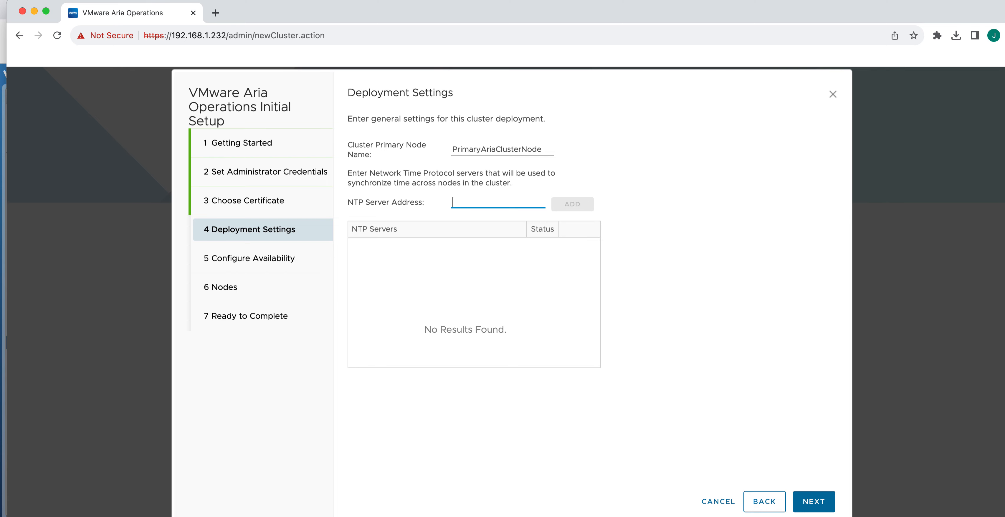
Ping time.apple.com in the terminal and copy its resolved IP, 17.253.16.125
left_click_drag(680, 265, 540, 187)
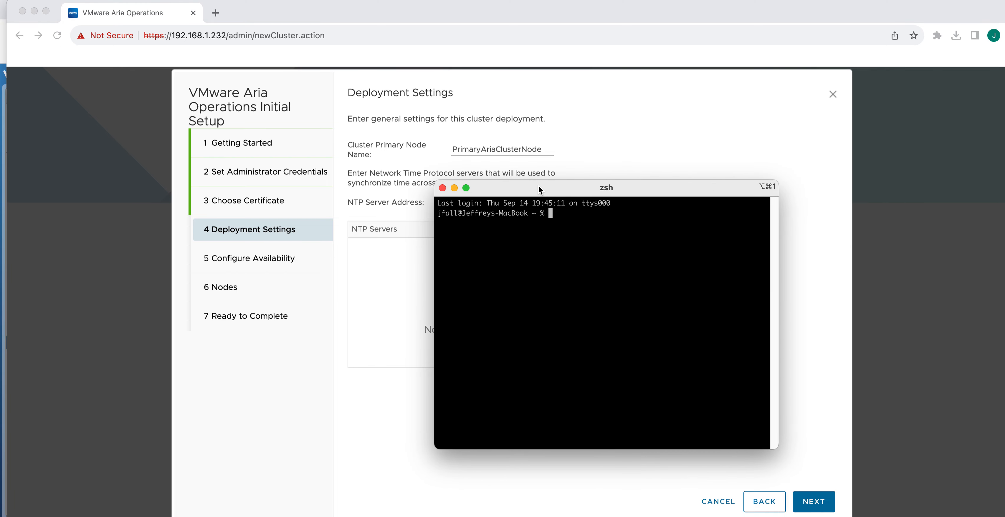
type("ping time.apple.com")
key("Return")
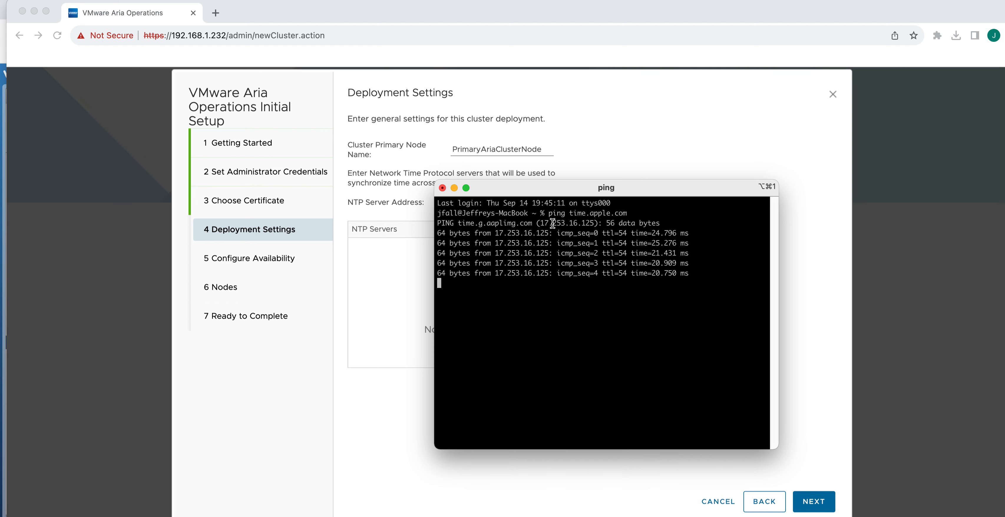
left_click_drag(541, 222, 595, 221)
key("super+c")
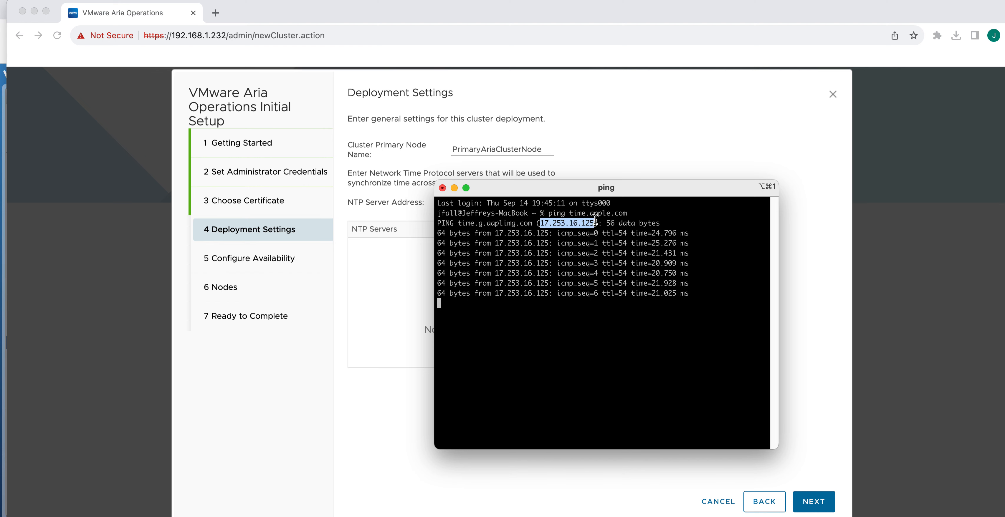
right_click(584, 227)
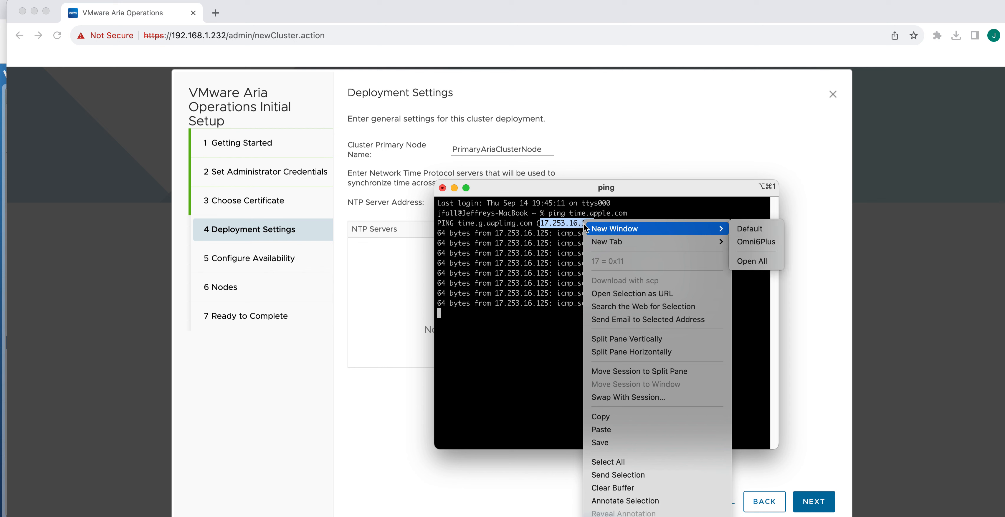
left_click(601, 417)
Add 17.253.16.125 as the first NTP server address
left_click(445, 188)
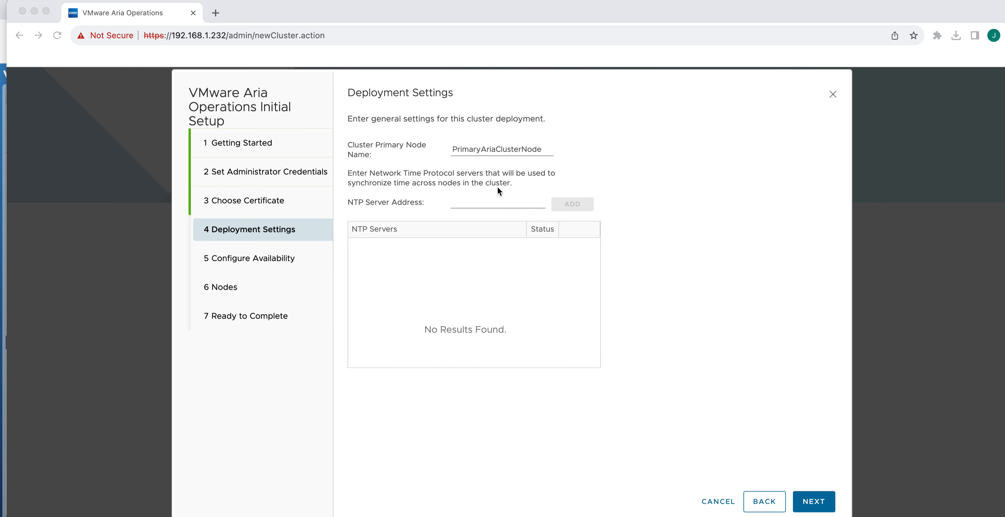
left_click(489, 203)
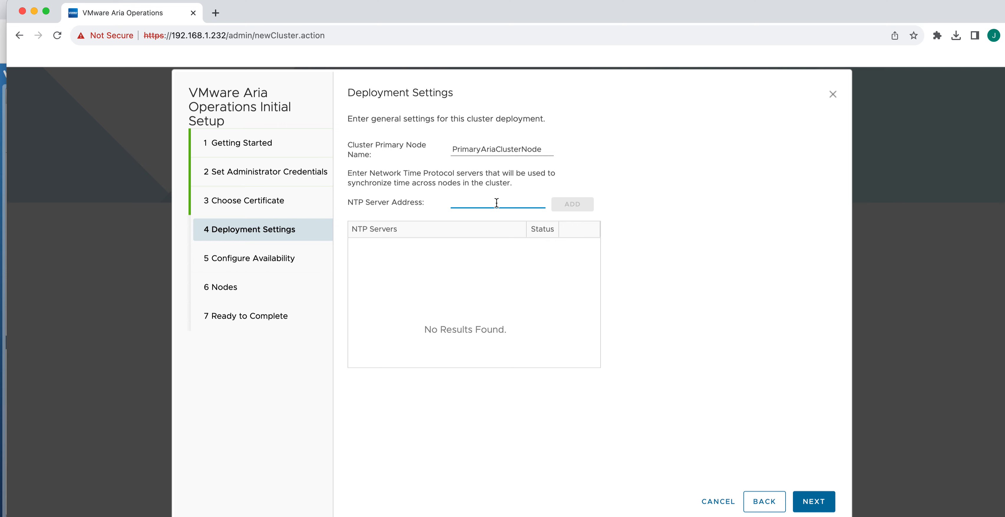
key("super+v")
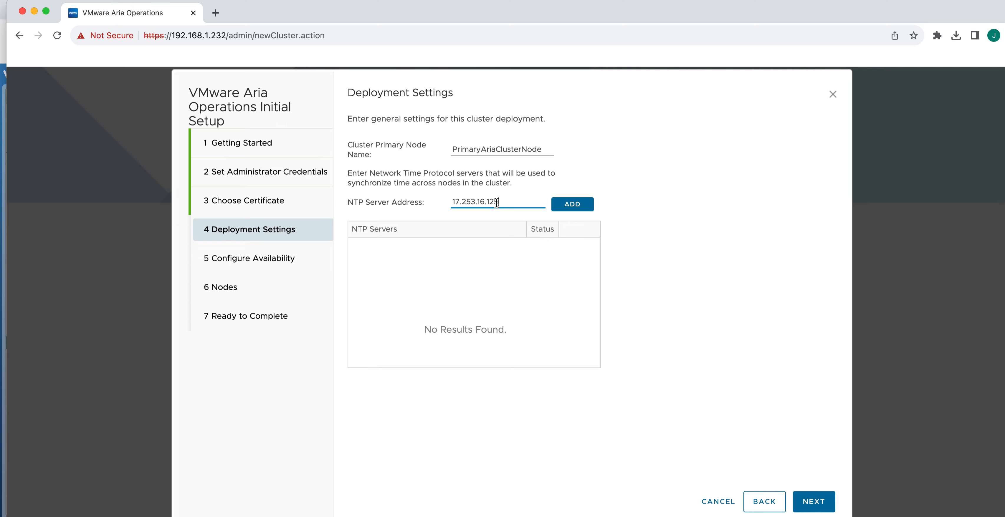
left_click(571, 208)
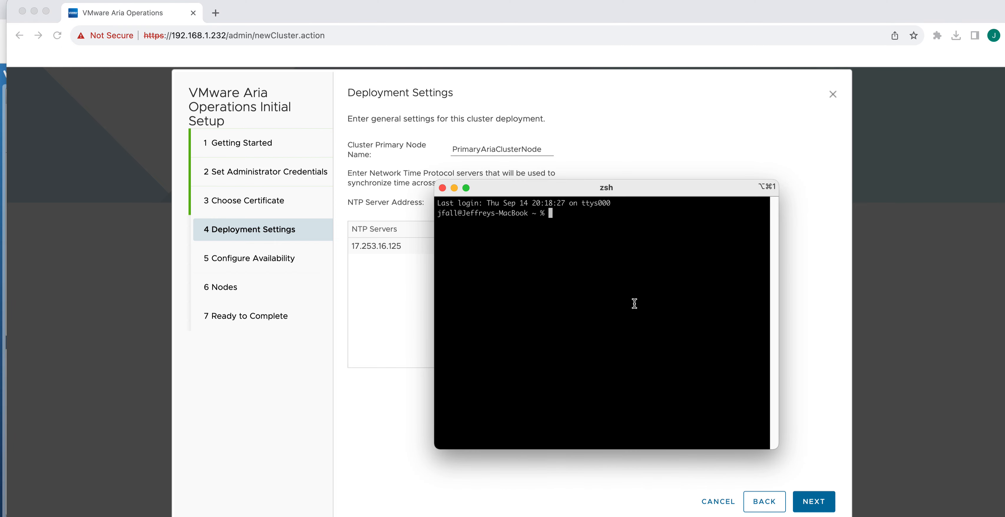
Ping time.windows.com in the terminal and copy its resolved IP, 40.119.6.228
type("ping time.windows.com")
key("Return")
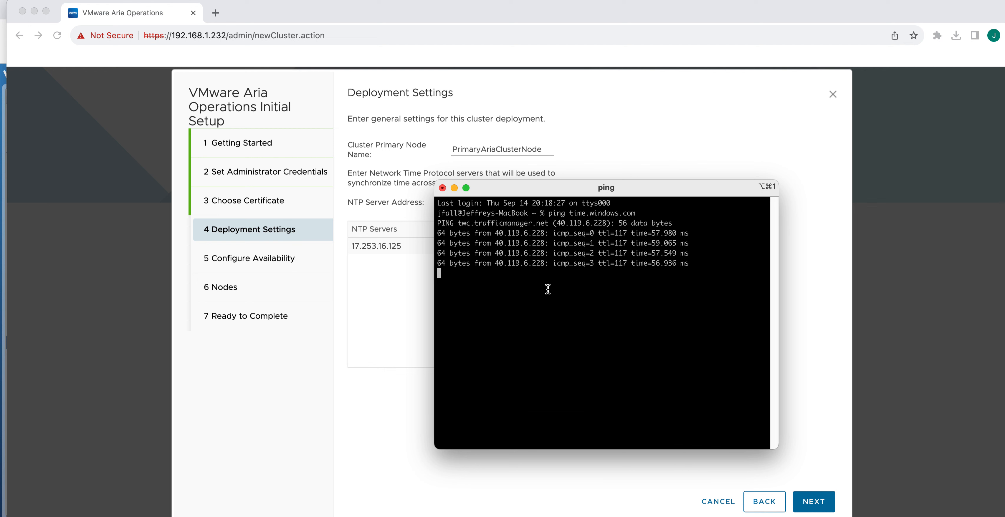
left_click_drag(495, 253, 544, 252)
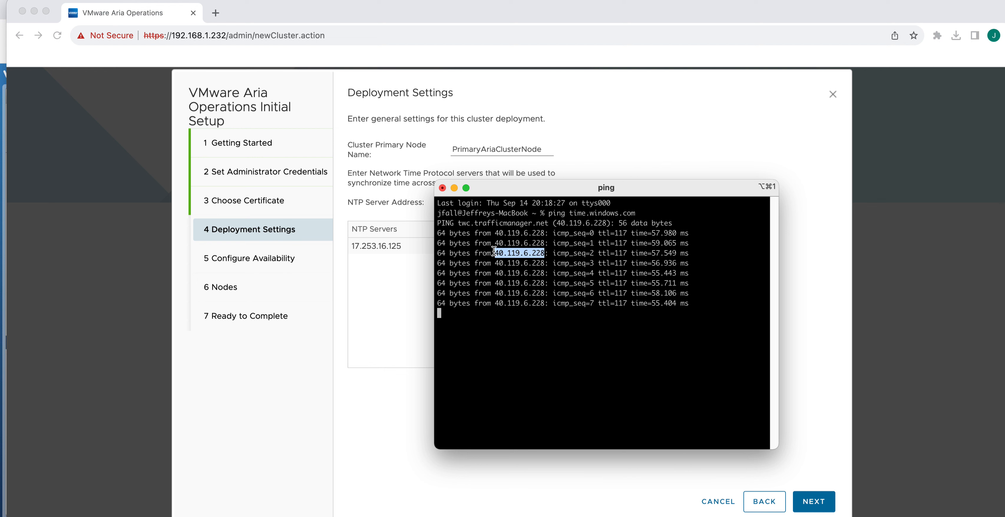
right_click(517, 254)
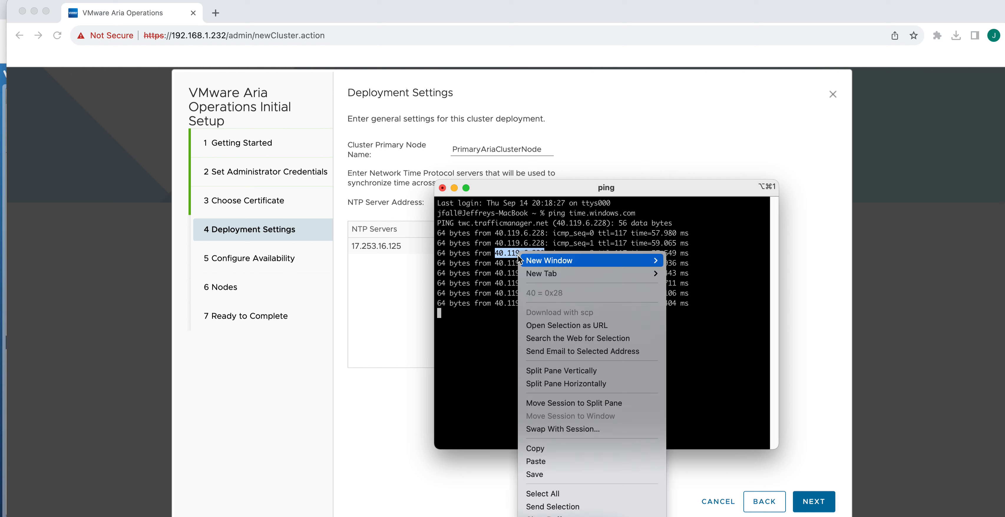
left_click(538, 449)
Add 40.119.6.228 as the second NTP server and continue to Configure Availability
left_click(442, 188)
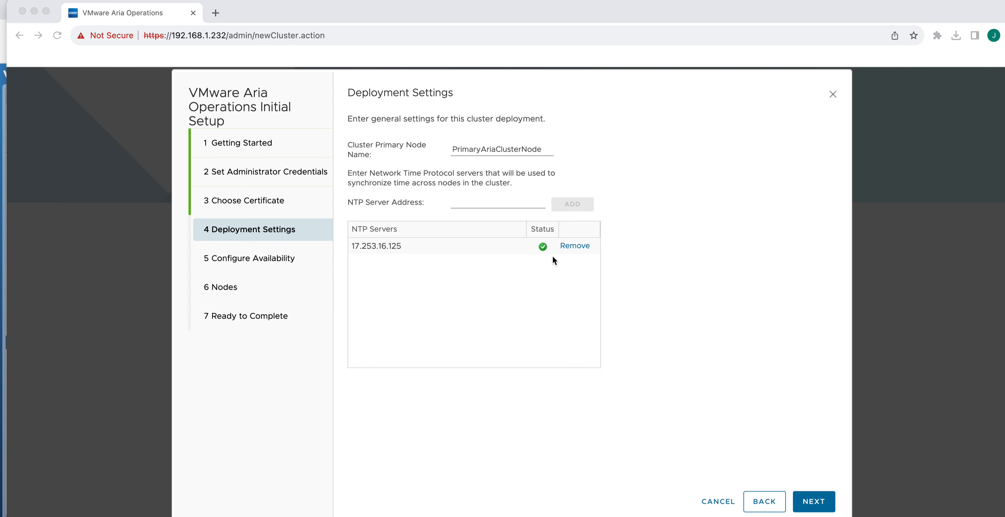
left_click(485, 201)
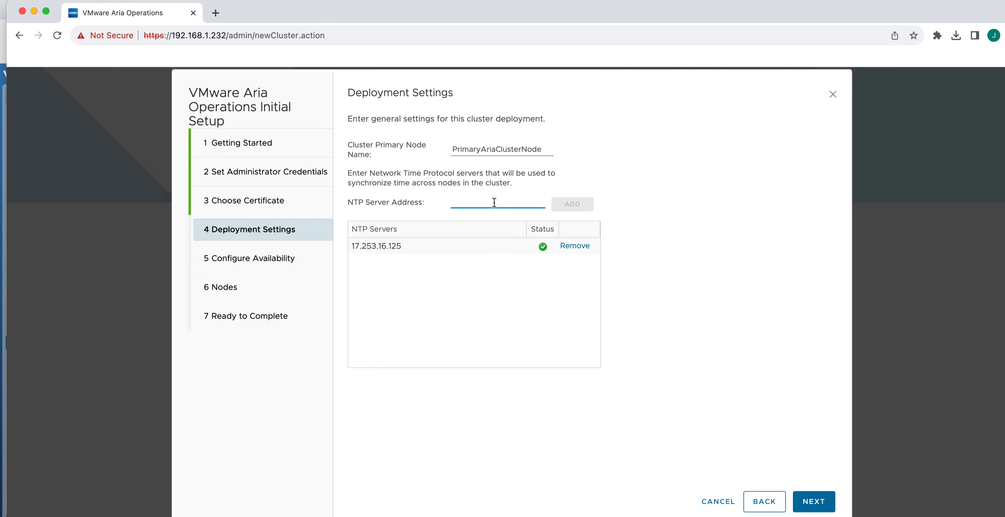
key("super+v")
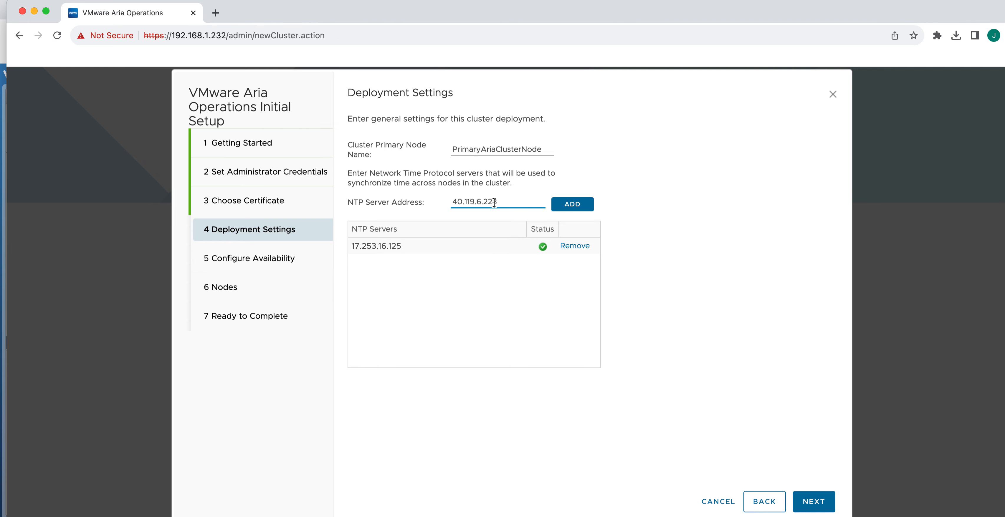
left_click(567, 203)
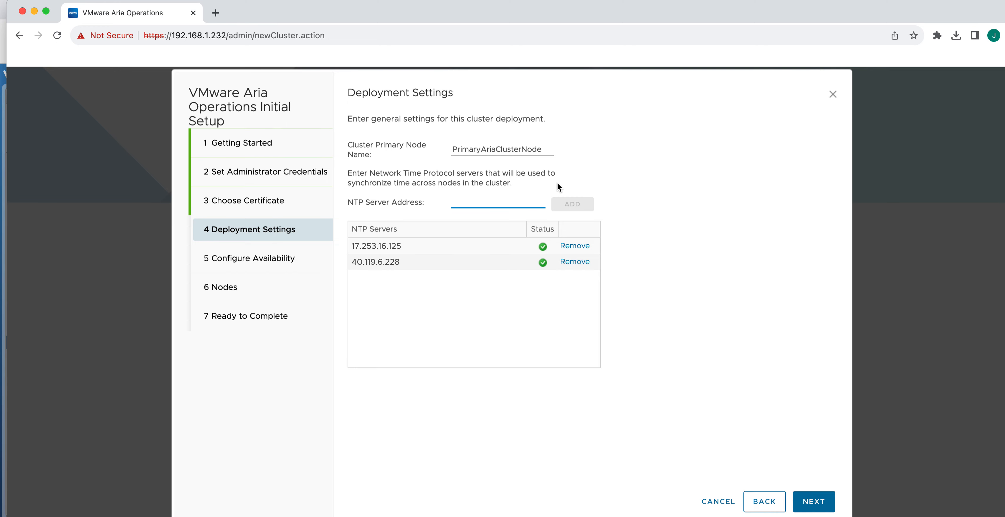
left_click(813, 503)
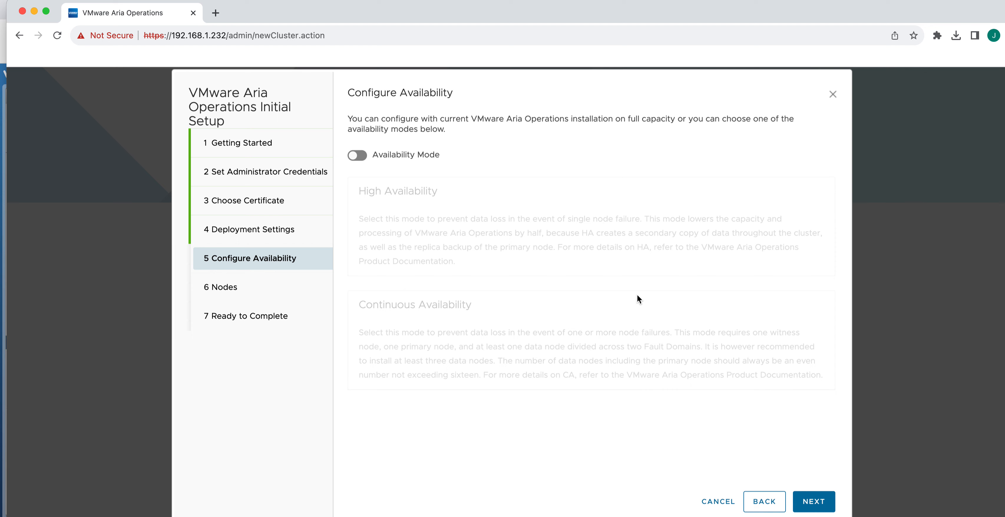
Advance past Configure Availability and Nodes, cancelling the new node entry, to Ready to Complete
left_click(816, 503)
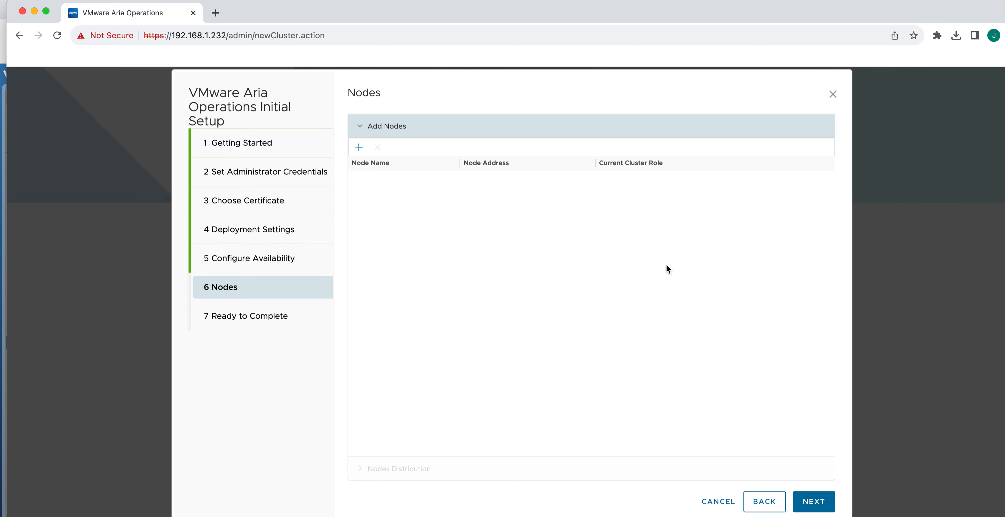
left_click(359, 147)
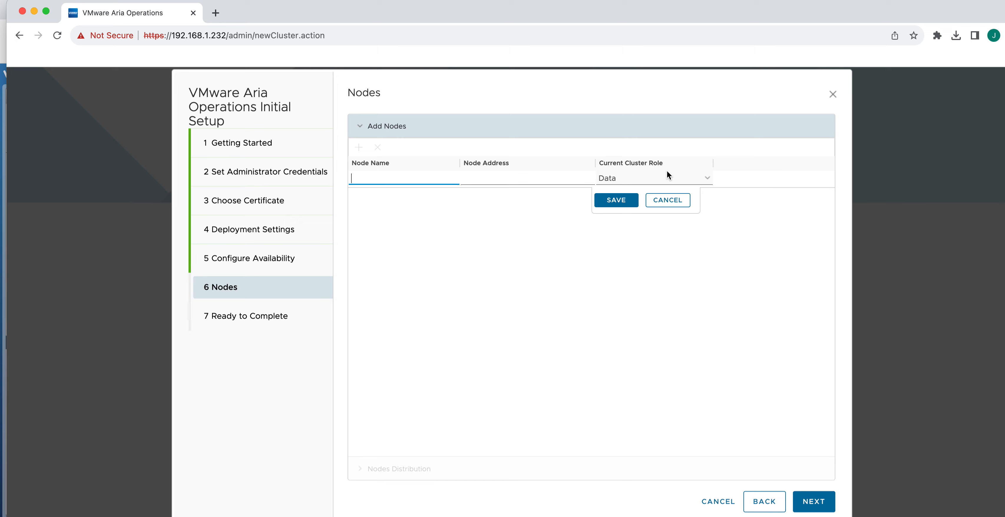
left_click(668, 200)
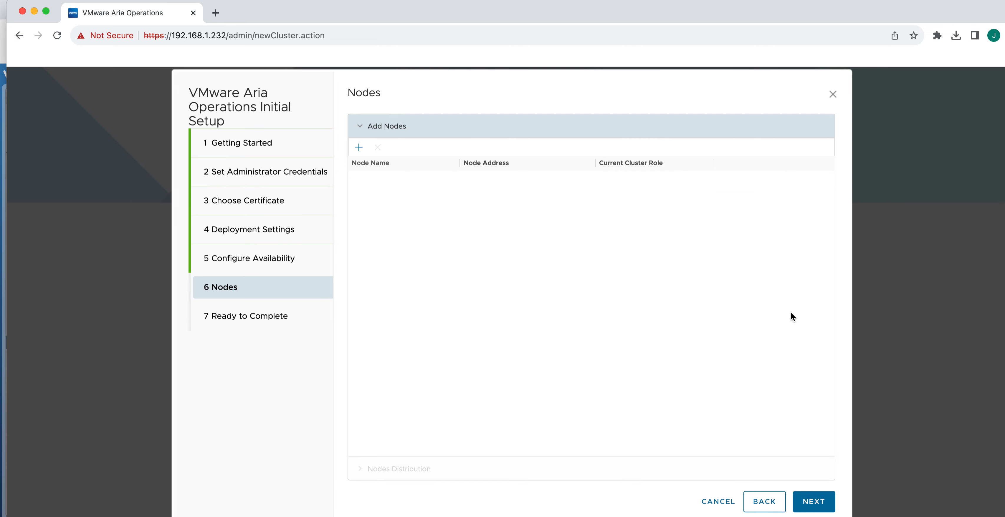
left_click(814, 505)
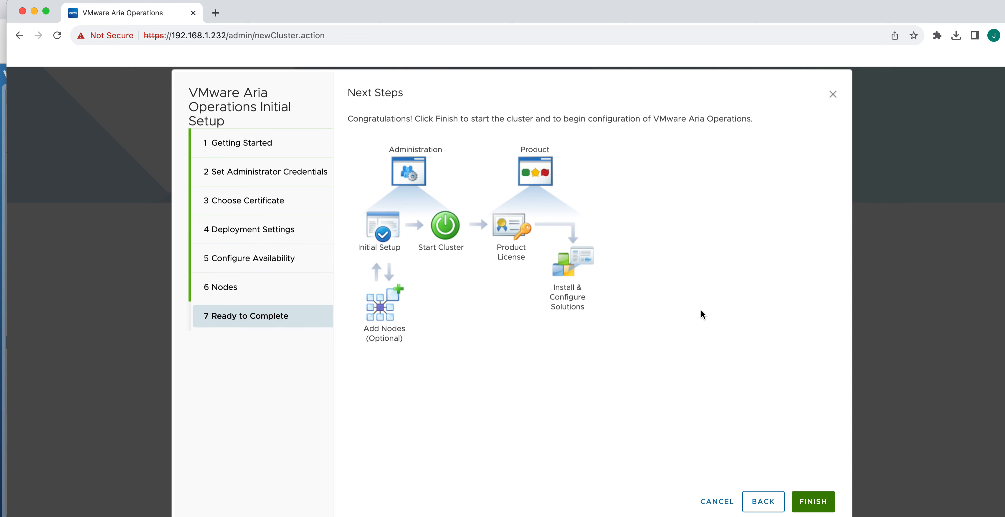
Finish the setup and wait while the cluster configures until the admin login page appears
left_click(818, 502)
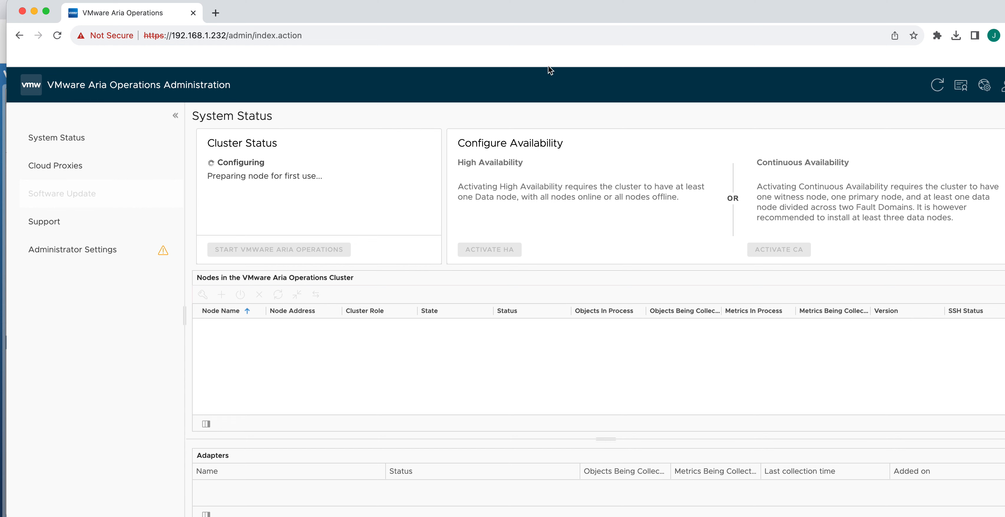
mouse_move(535, 8)
left_mouse_down()
mouse_move(520, 8)
mouse_move(531, 8)
left_mouse_up()
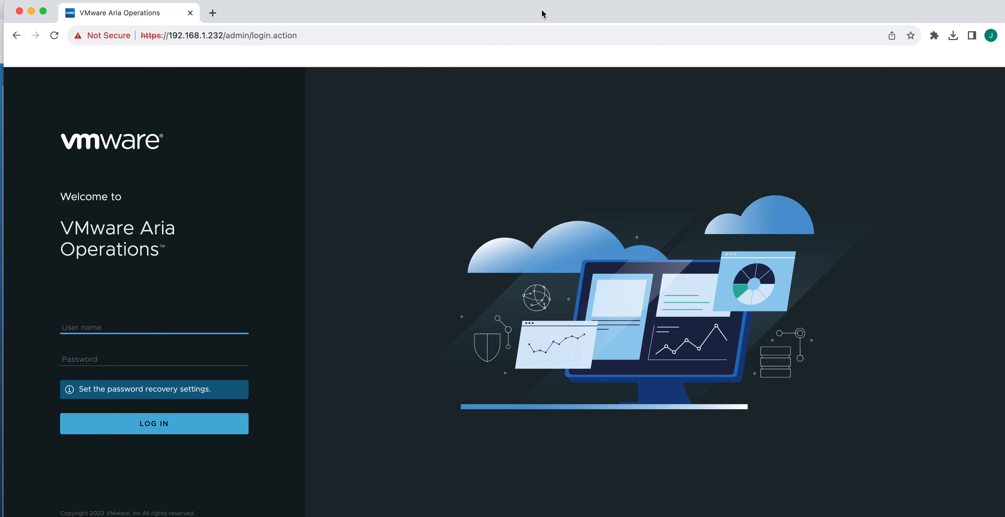
Log in to the administration console as admin with the account password
left_click(186, 324)
type("admin")
left_click(145, 352)
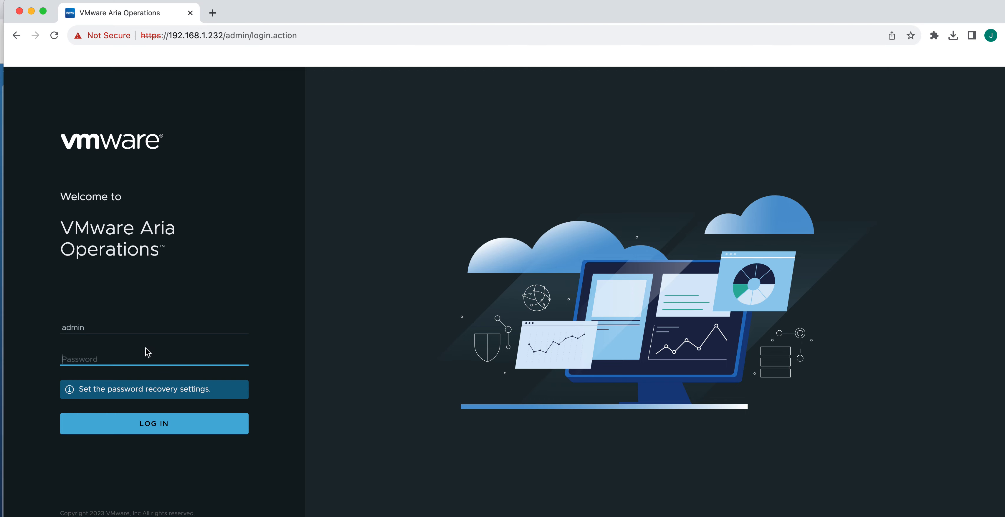
type("••••••••")
left_click(174, 427)
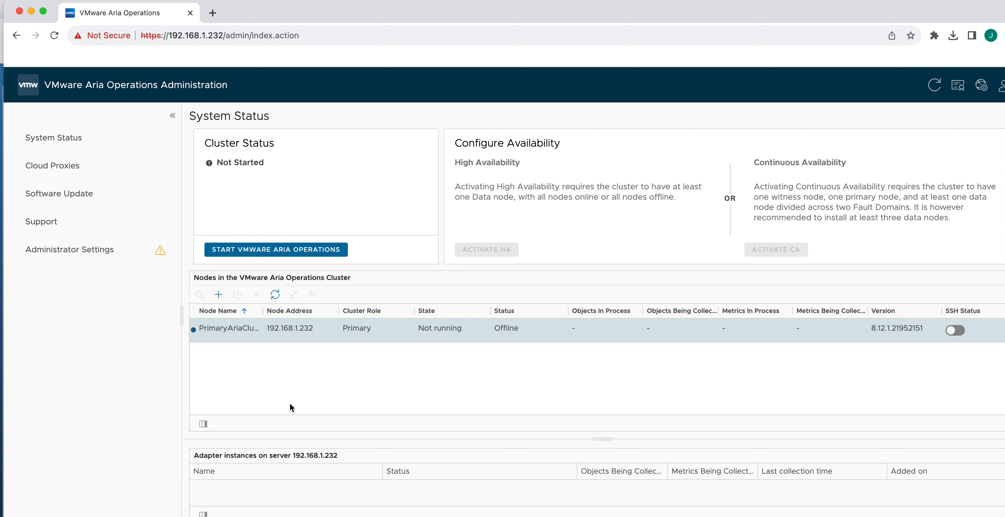
Start VMware Aria Operations for the first time so the cluster begins initializing
left_click(277, 256)
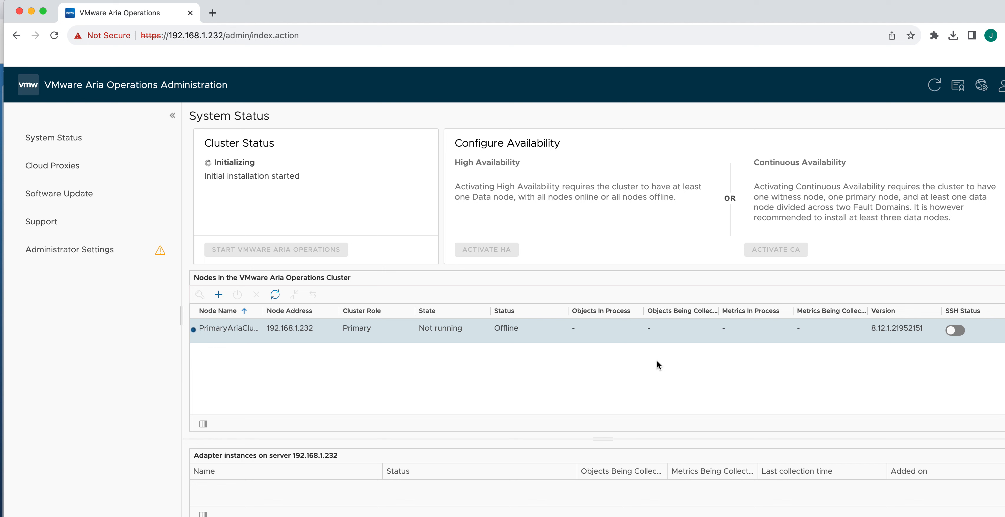
Return to System Status to see the cluster Going Online and the primary node Running
left_click(161, 255)
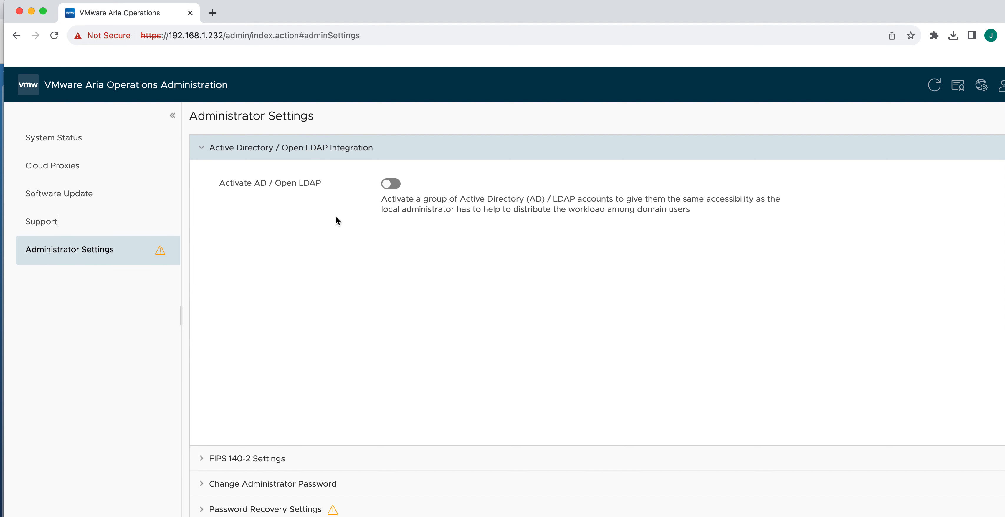
left_click(58, 144)
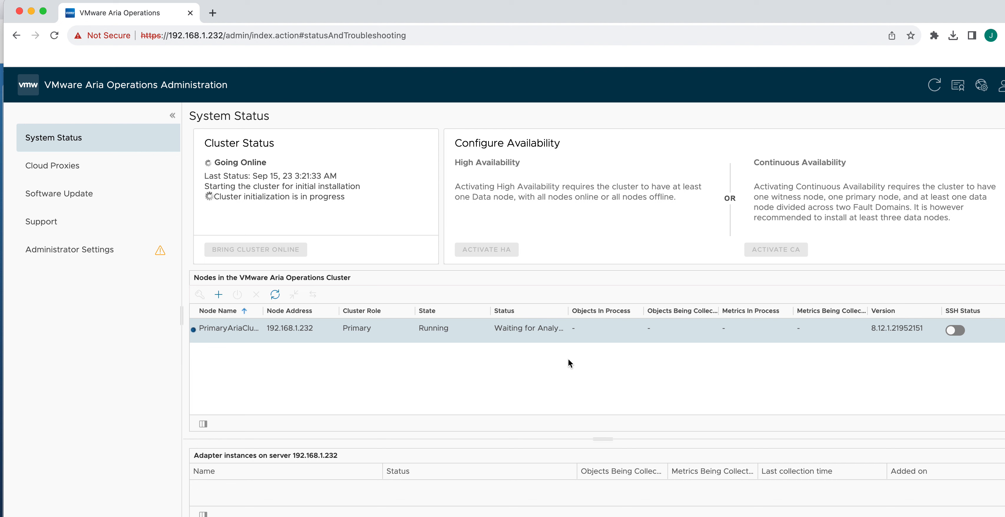
Enable SSH on the PrimaryAriaClusterNode row and rearrange windows to reveal the ESXi host client
left_click(955, 335)
left_click_drag(335, 9, 337, 4)
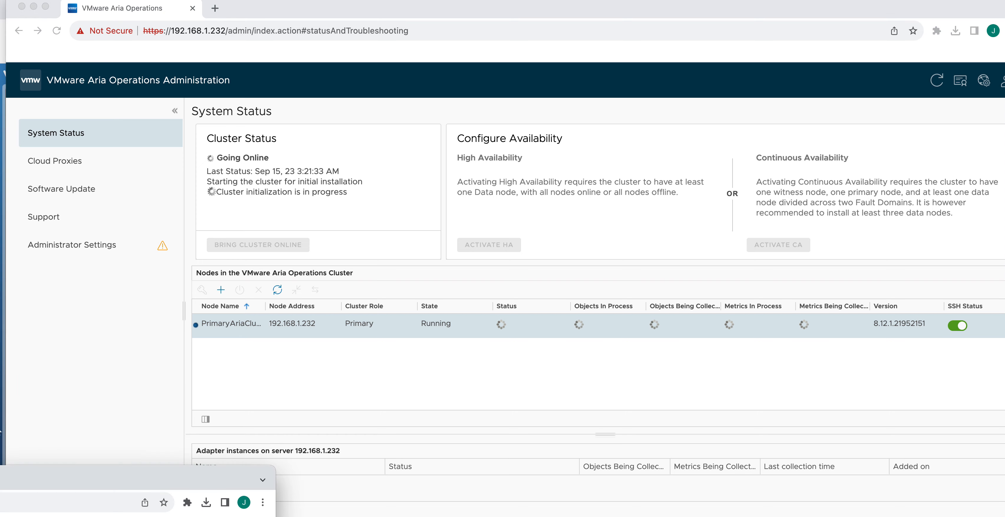
left_click_drag(0, 474, 253, 501)
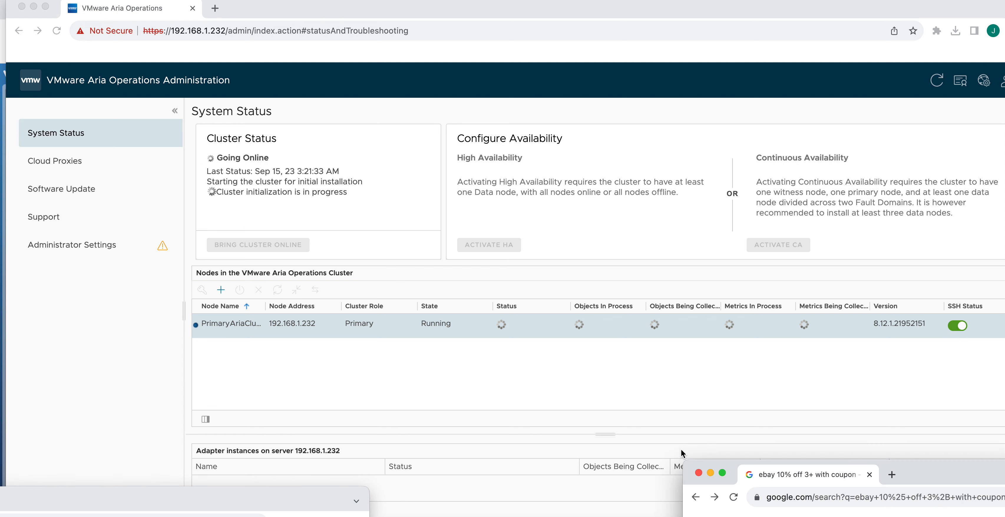
left_click(698, 475)
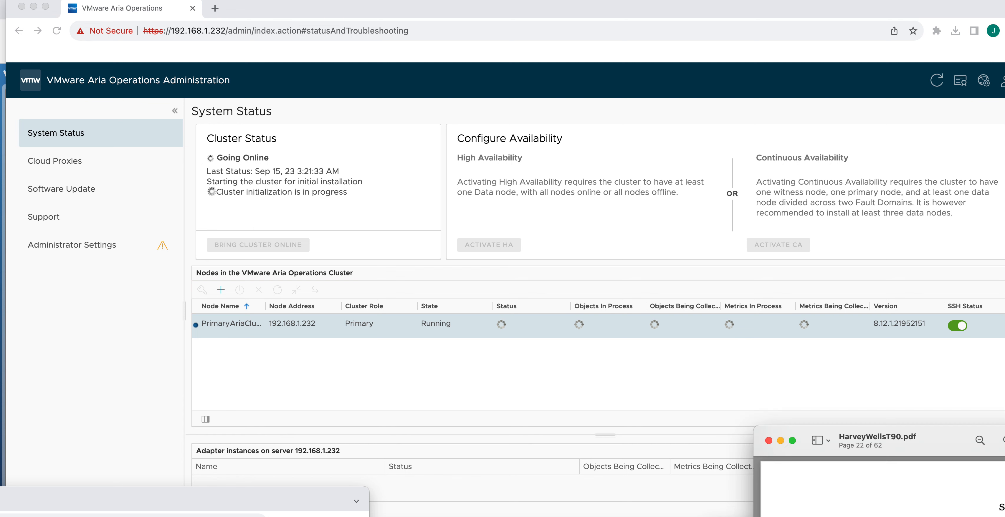
left_click_drag(949, 443, 962, 516)
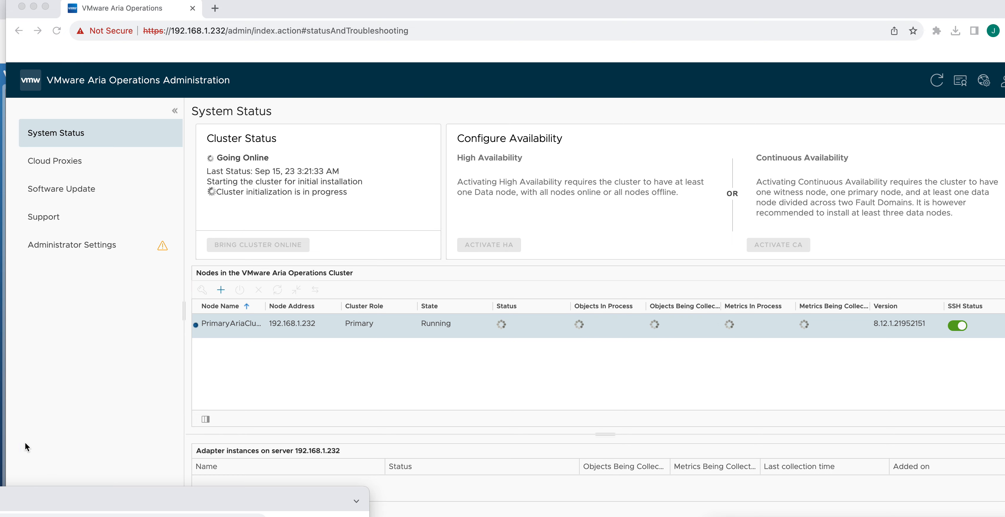
left_click_drag(256, 16, 1004, 453)
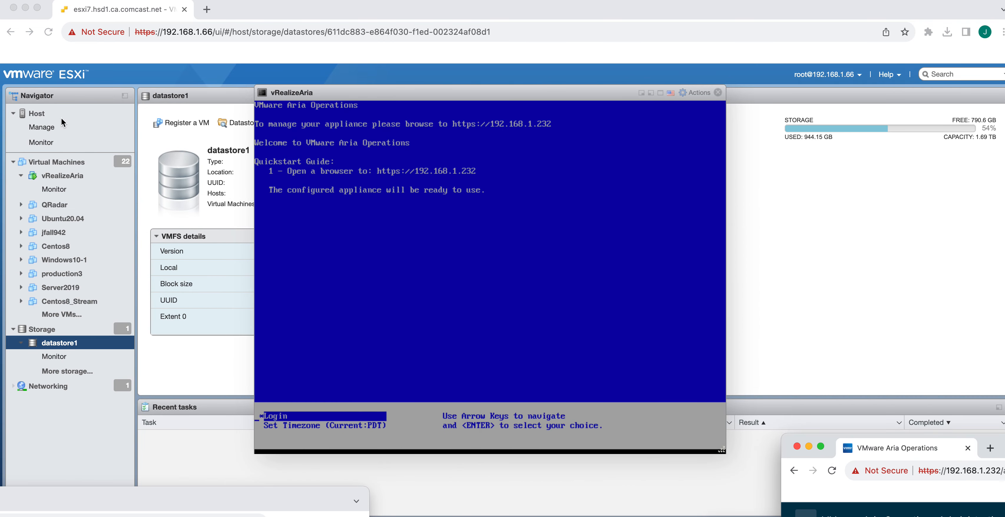
Open the ESXi host's Monitor performance view
left_click(36, 114)
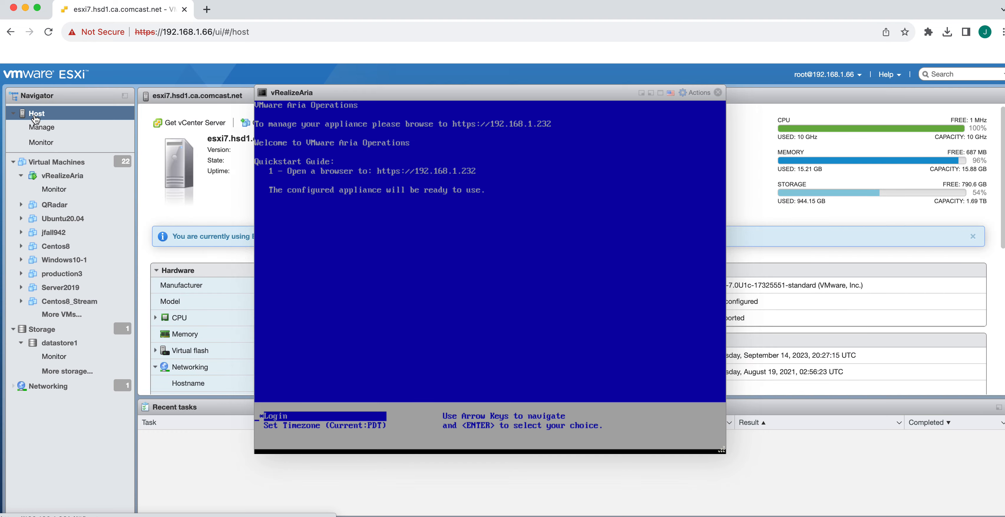
left_click_drag(357, 93, 780, 297)
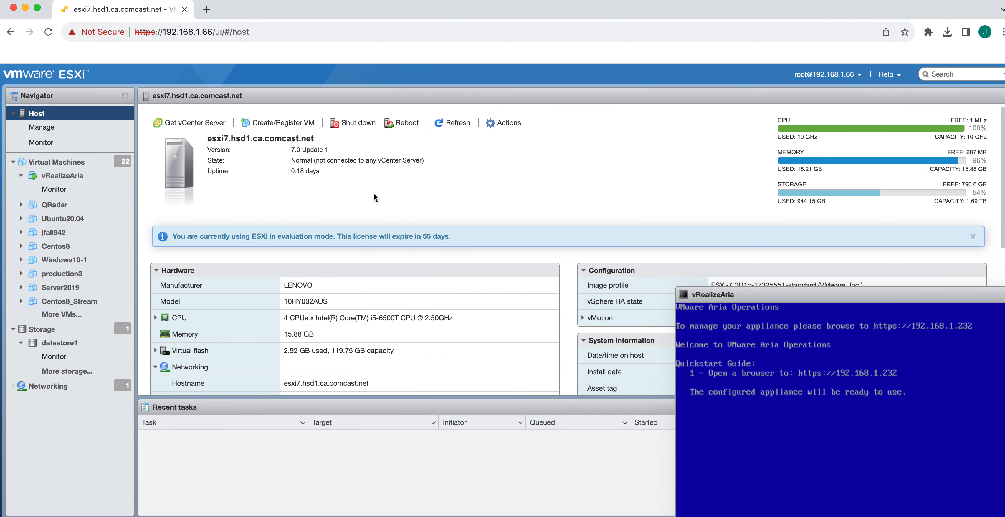
left_click(51, 143)
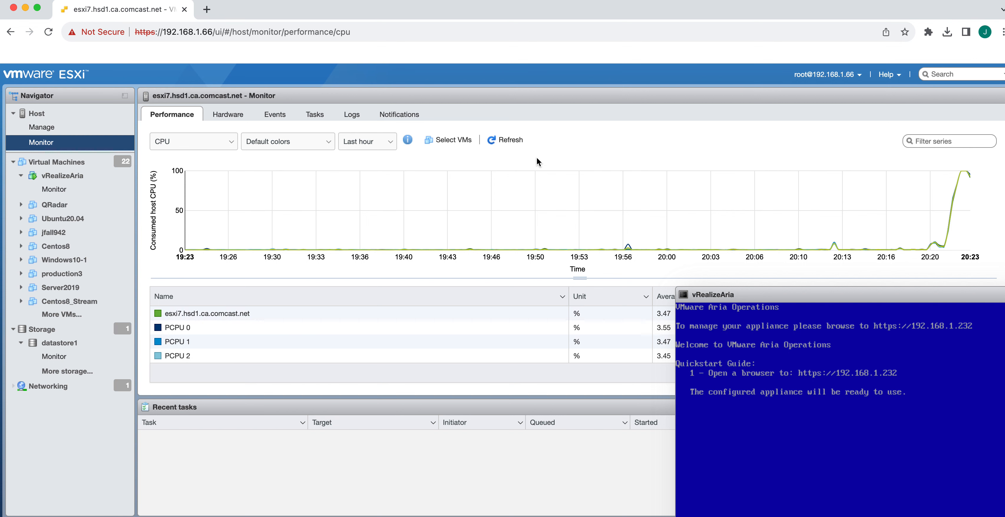
mouse_move(469, 225)
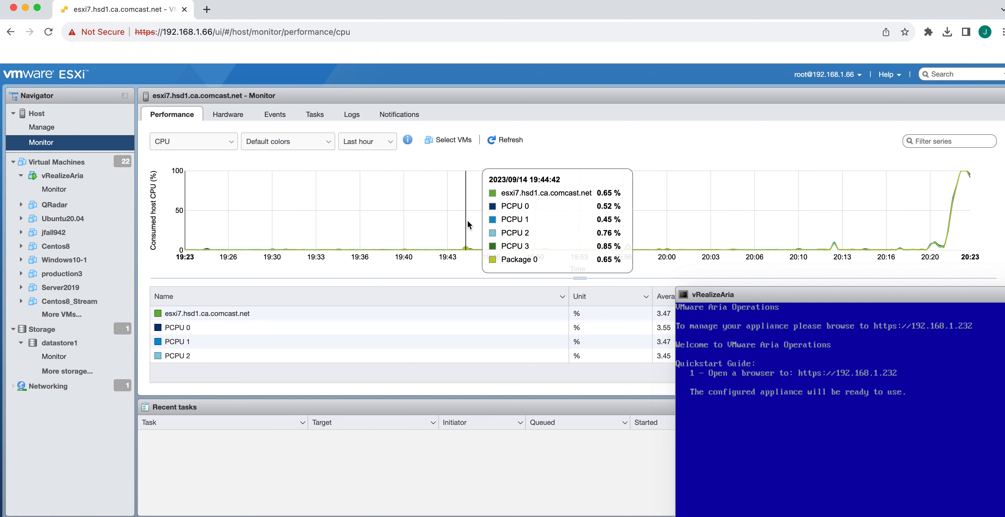
Review the Memory, Network, Disk and CPU charts, then bring the Aria Operations window back into view
left_click(230, 144)
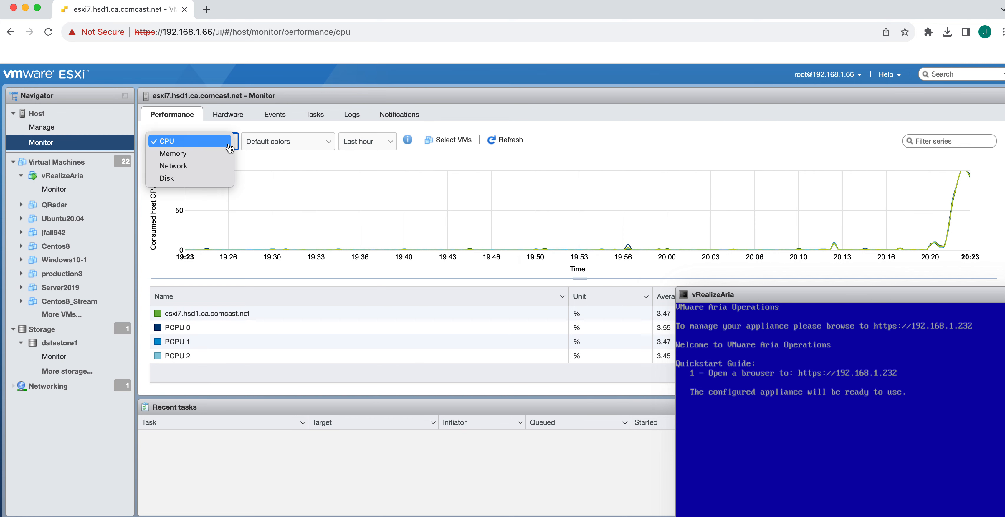
left_click(194, 154)
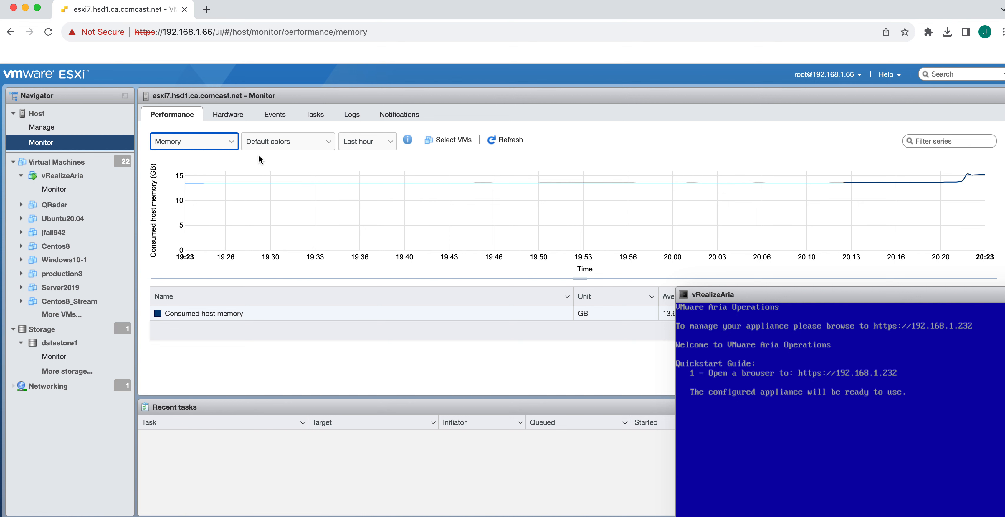
left_click(231, 143)
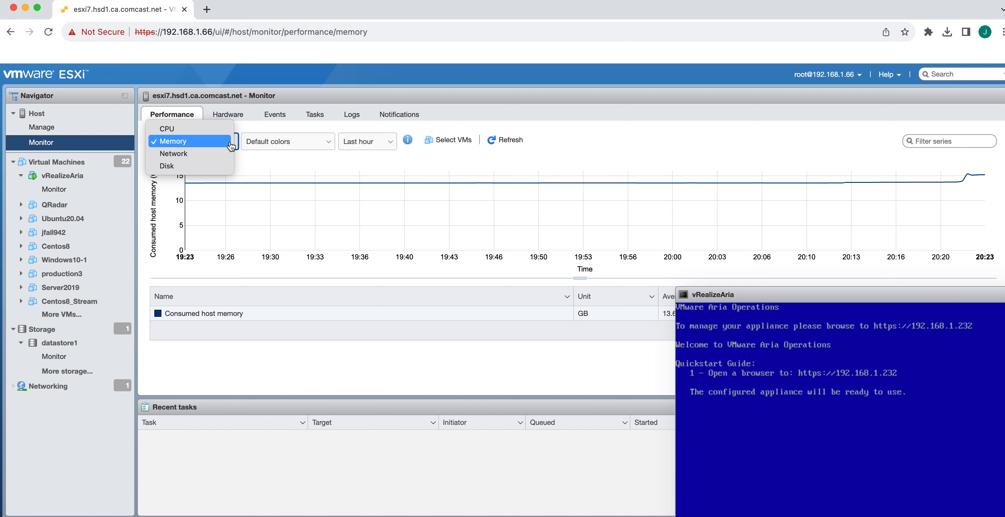
left_click(194, 156)
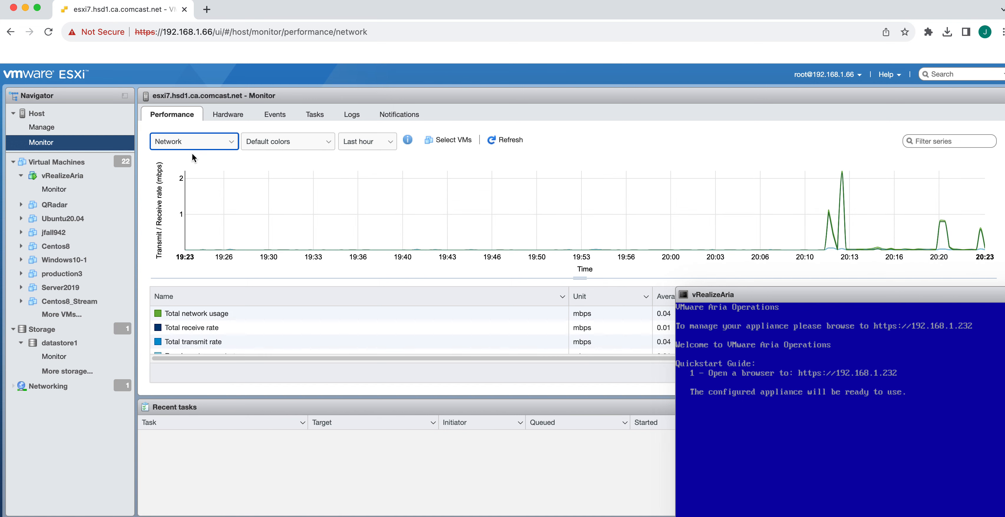
left_click(232, 143)
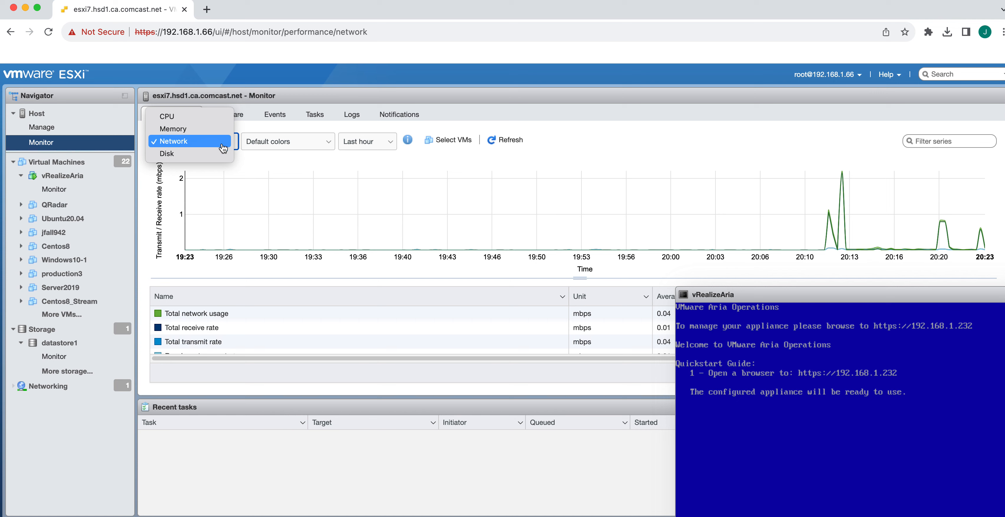
left_click(210, 153)
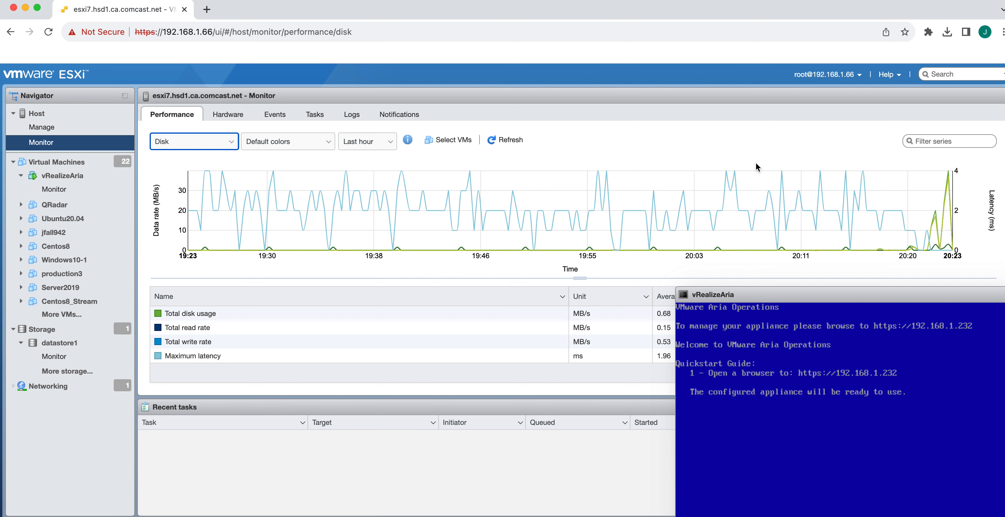
left_click(231, 142)
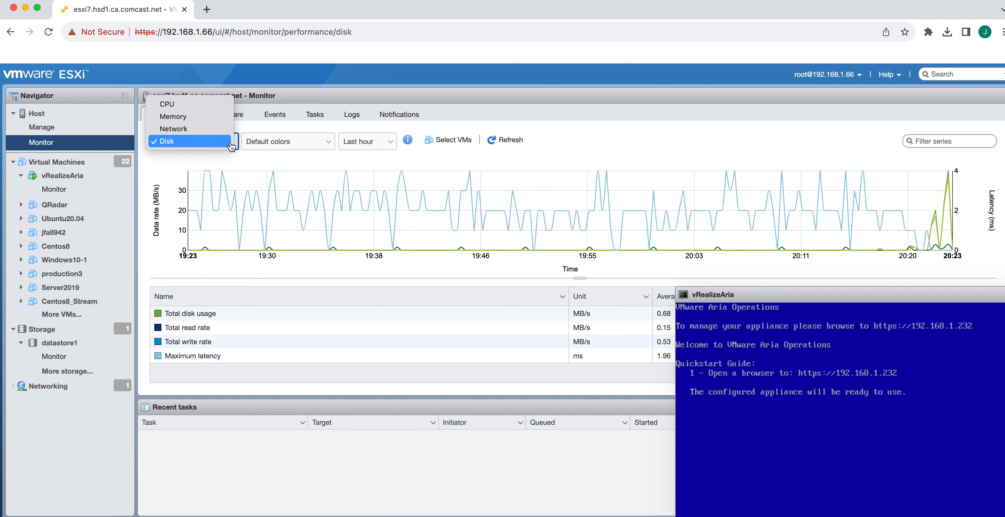
left_click(206, 112)
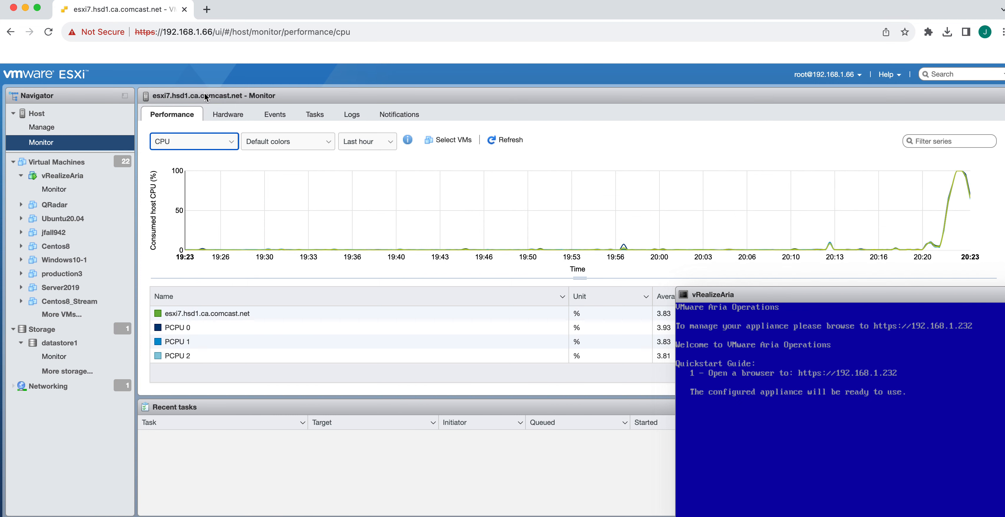
left_click_drag(1004, 445, 542, 54)
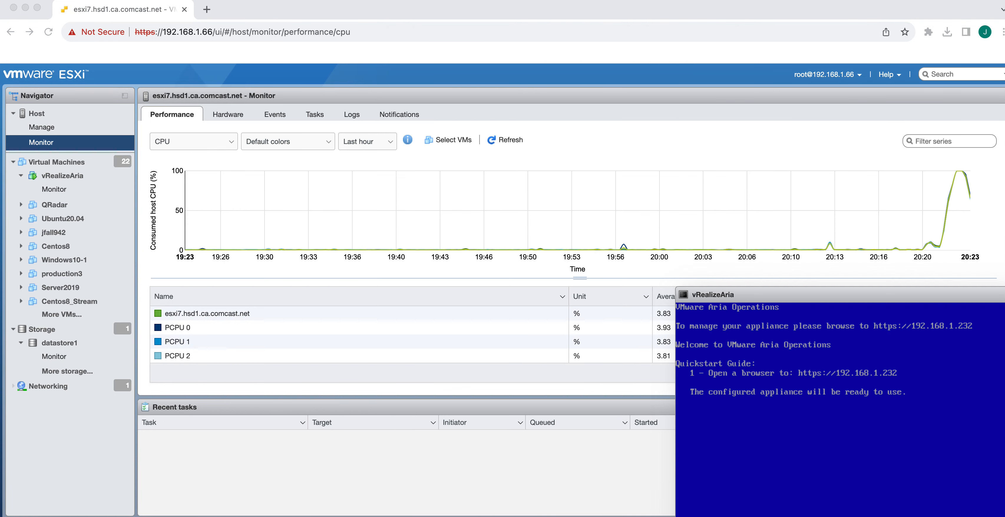
left_click_drag(1004, 47, 328, 1)
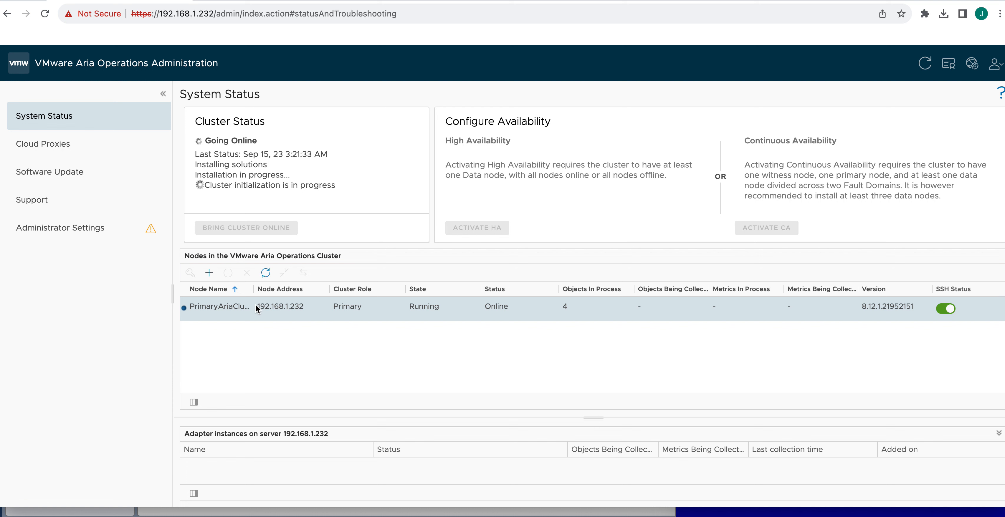
Copy the node address 192.168.1.232
left_click_drag(256, 307, 299, 308)
right_click(298, 310)
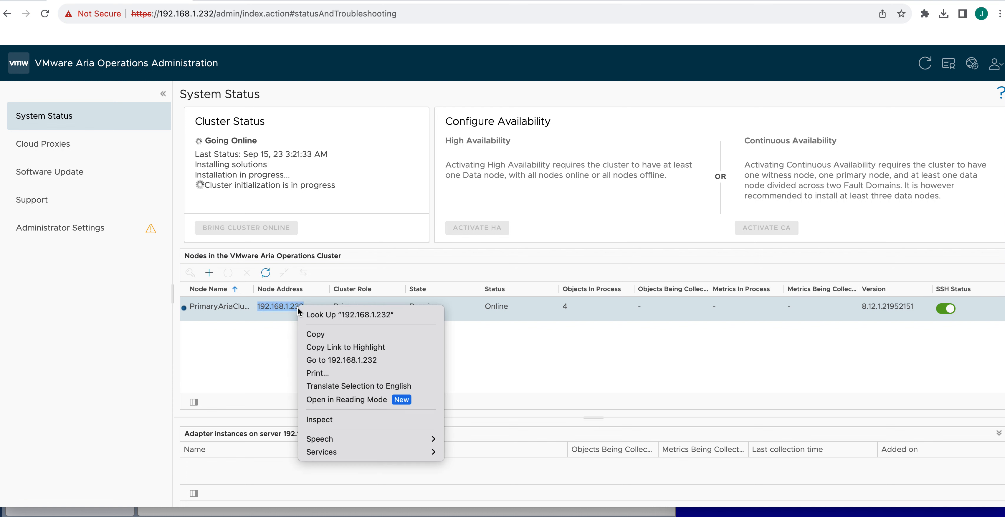
left_click(315, 334)
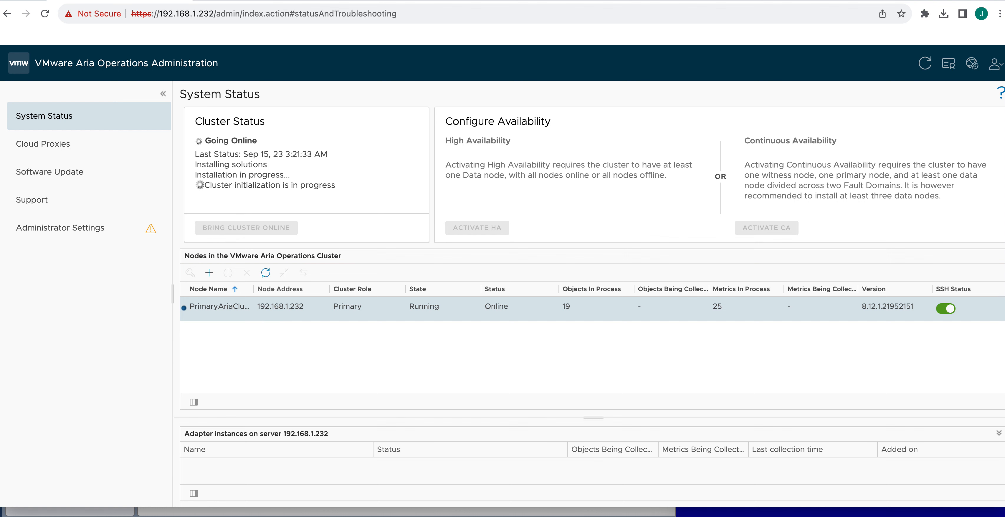
left_click(601, 516)
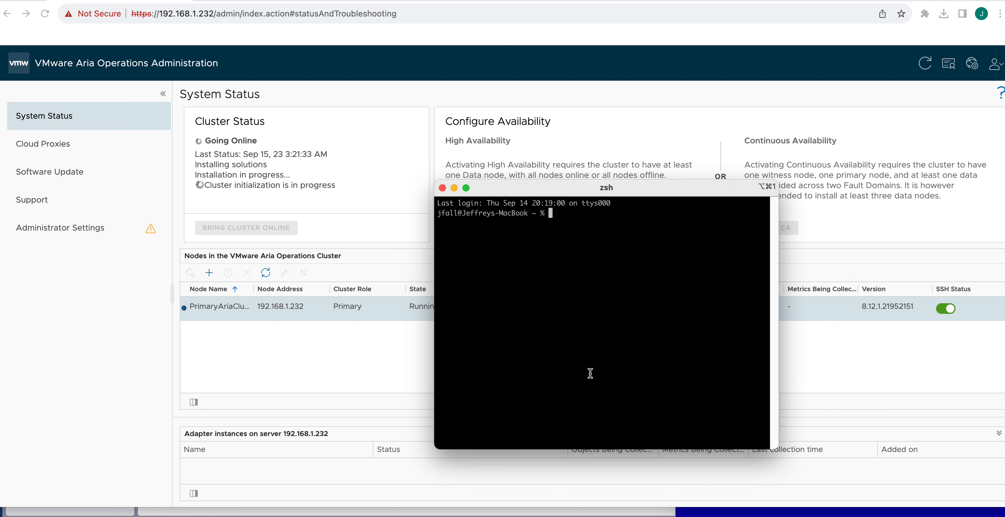
type("ssh")
key("super+v")
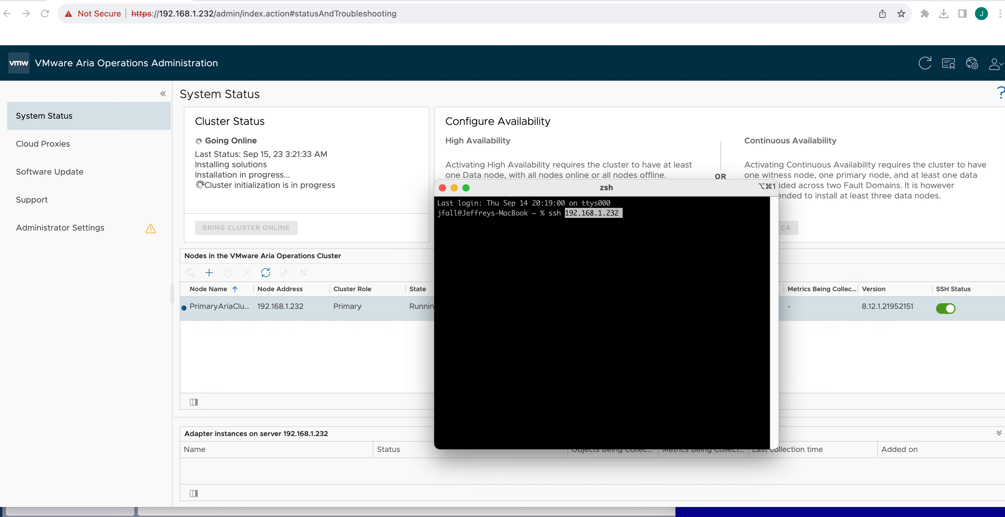
key("Left")
key("Left")
key("Left")
key("Left")
key("Left")
key("Left")
key("Left")
key("Left")
key("Left")
key("Left")
key("Left")
key("Left")
key("Left")
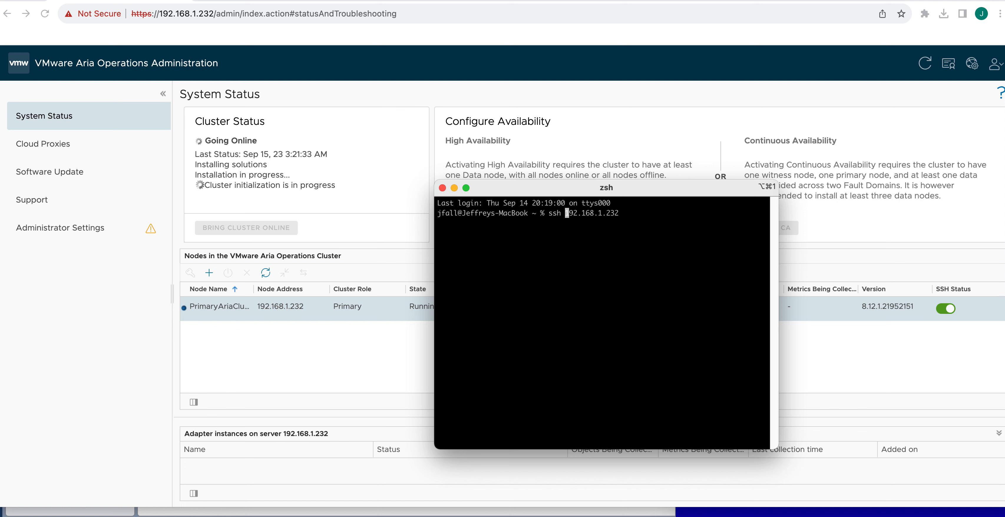
type("admin")
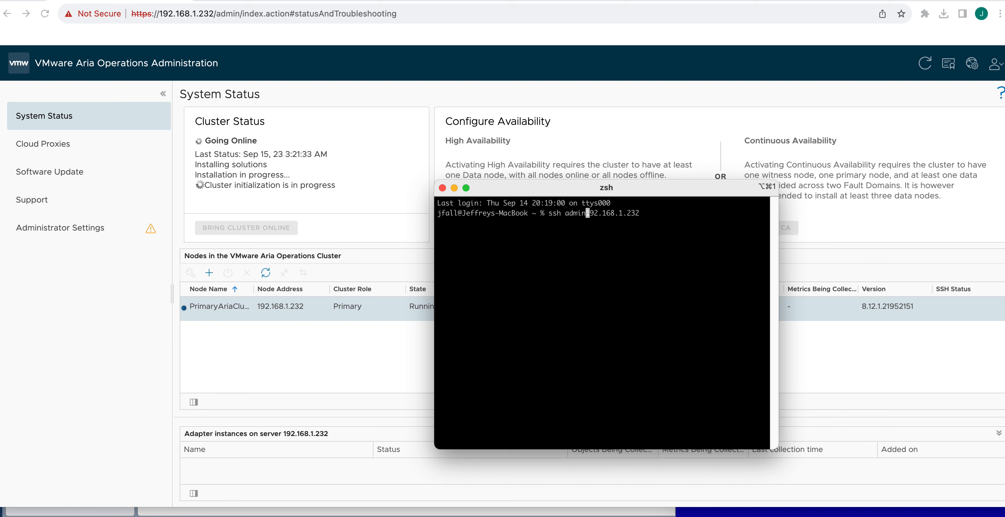
type("@")
key("Return")
Accept the host key with yes and log in with the admin password to reach the shell prompt
type("yes")
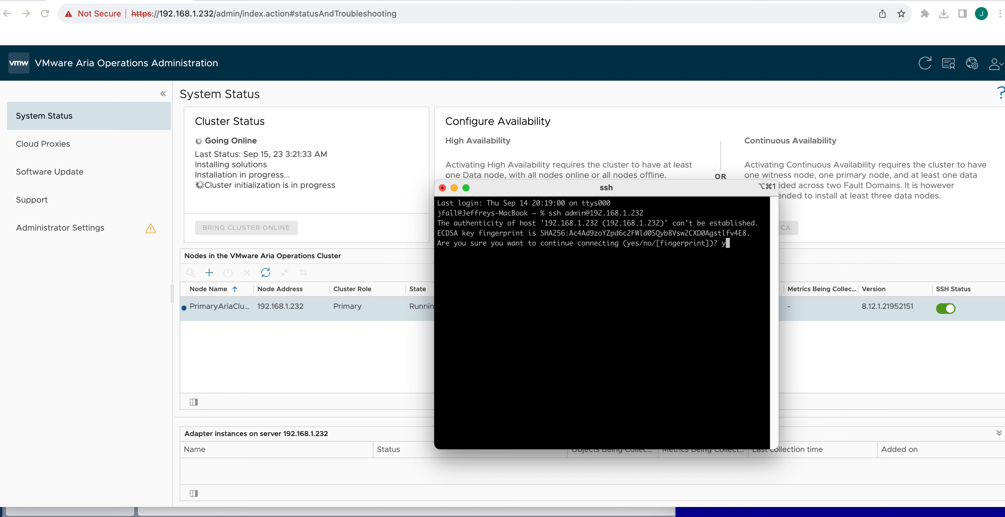
key("Return")
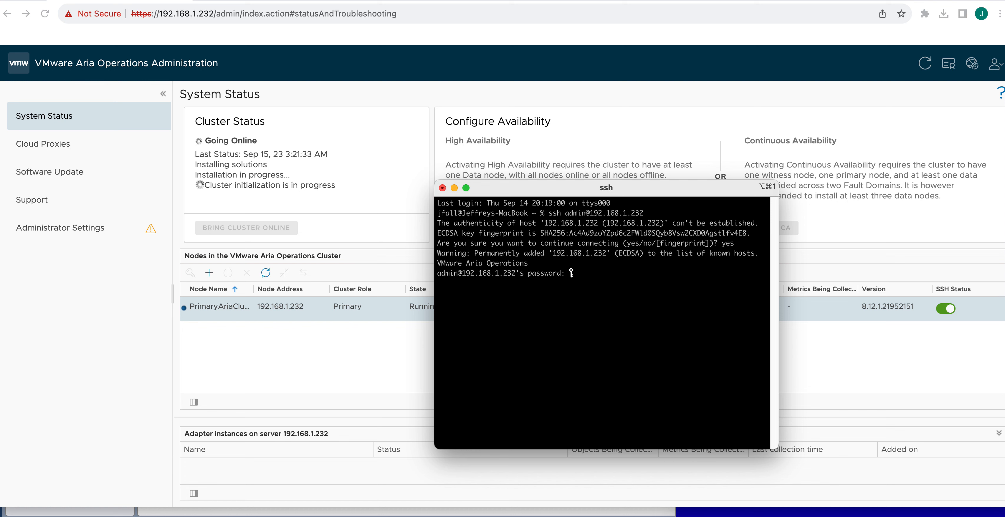
key("Return")
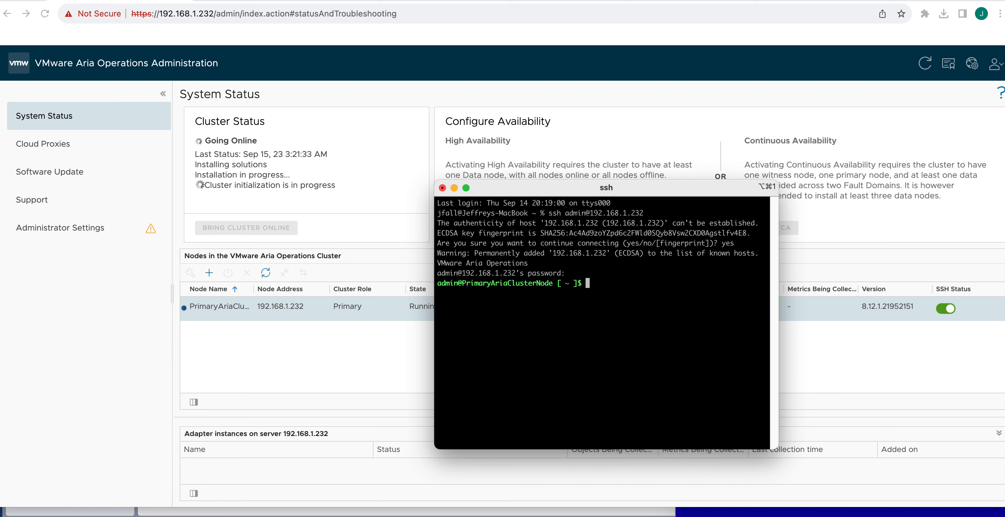
key("Return")
Run top to view live CPU and memory load, enlarging the SSH window
type("top")
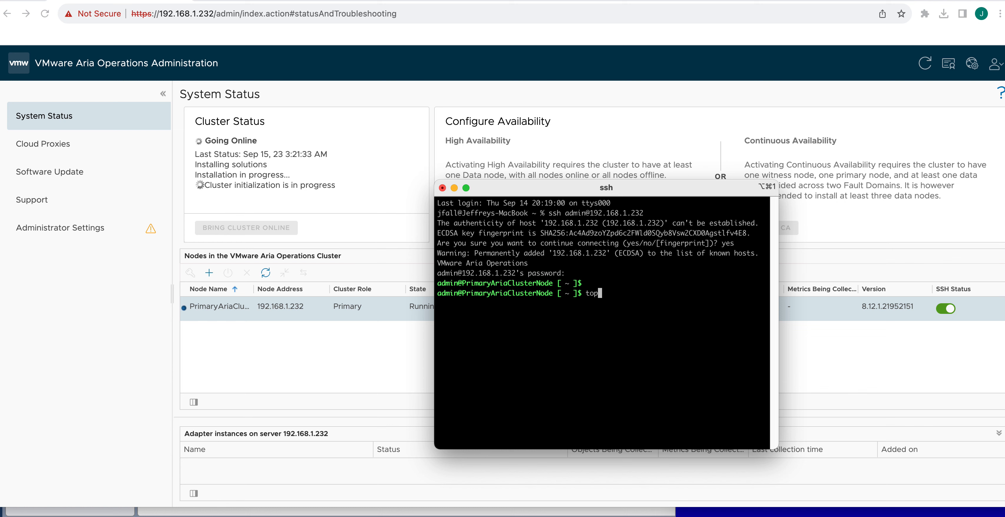
key("Return")
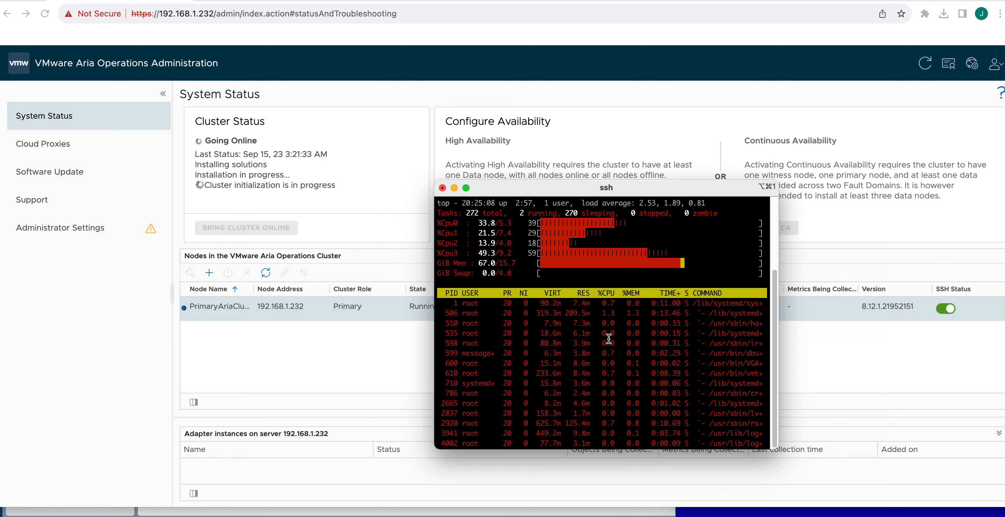
left_click_drag(551, 186, 530, 60)
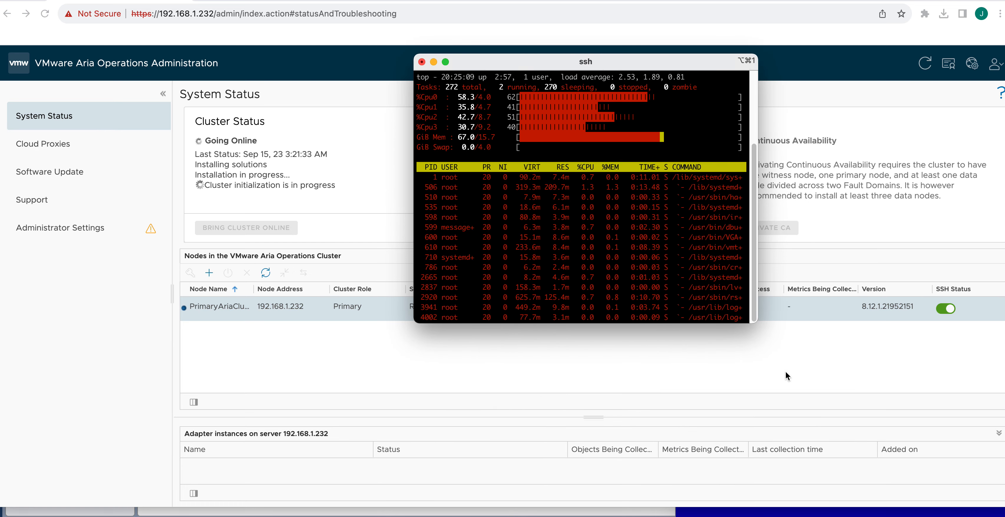
left_click_drag(755, 319, 1002, 423)
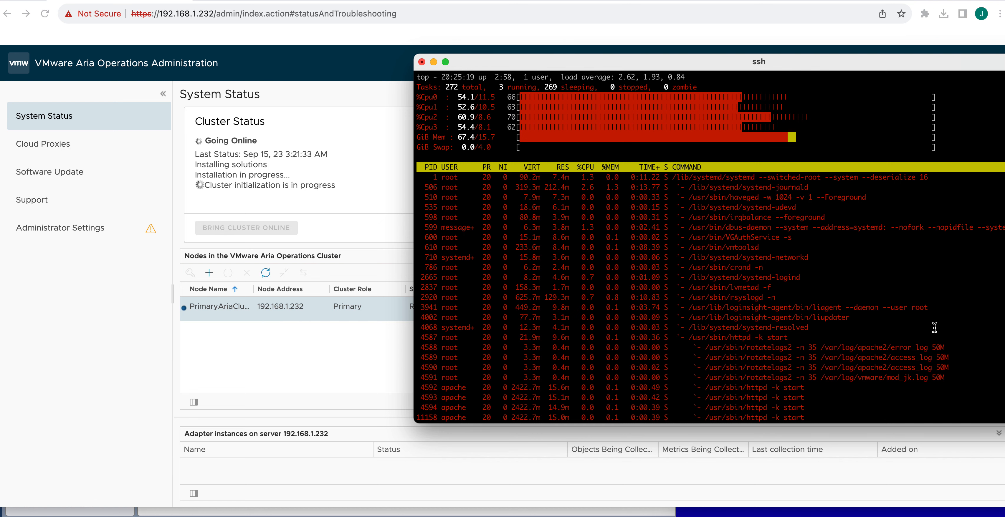
Quit top and run df -h, showing /storage/db at 206G with 2% used
key("ctrl+c")
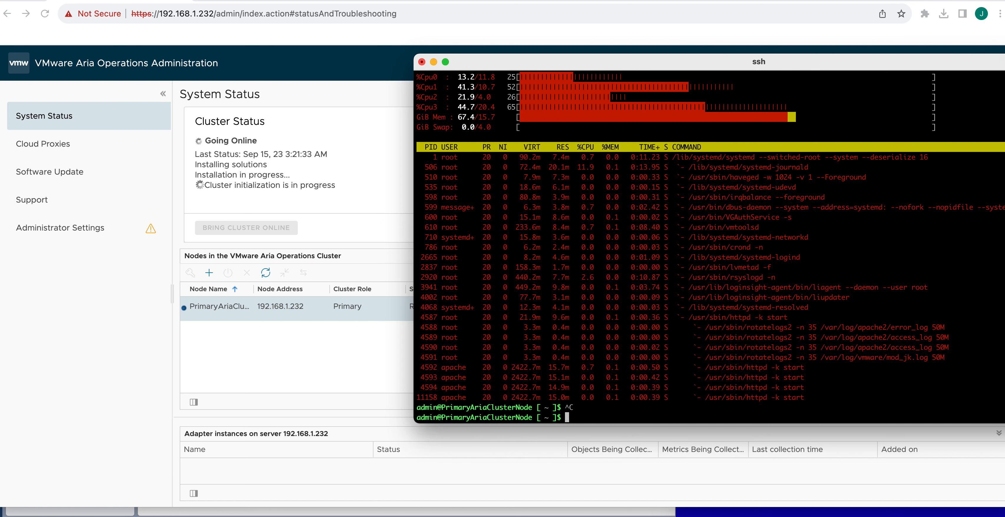
type("df -h")
key("Return")
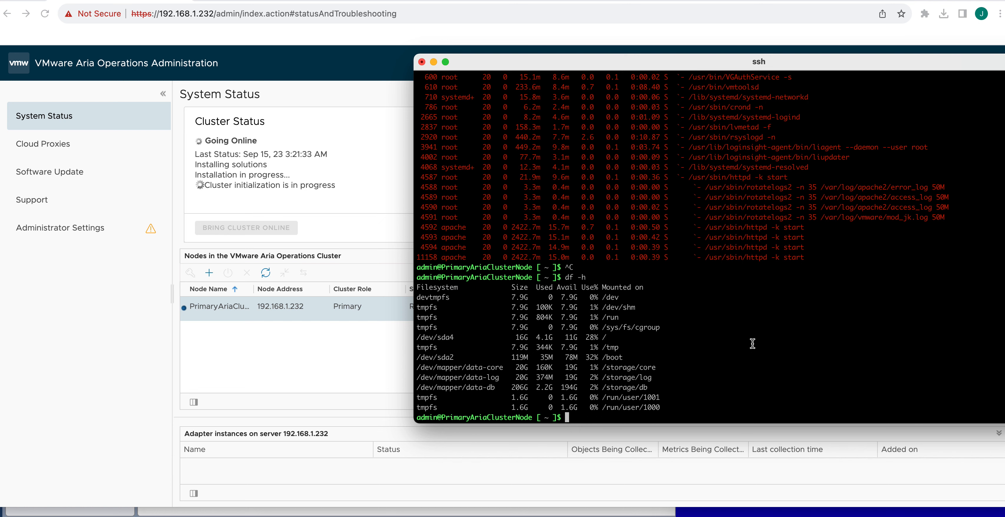
Run top again to recheck the node's CPU load, then quit it
key("Return")
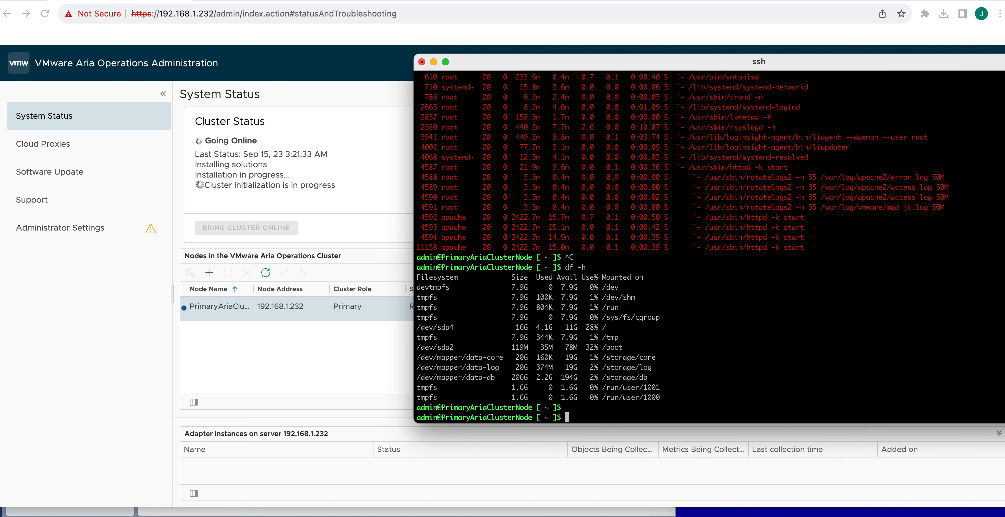
type("sysc")
key("BackSpace")
key("BackSpace")
key("BackSpace")
key("BackSpace")
type("top")
key("Return")
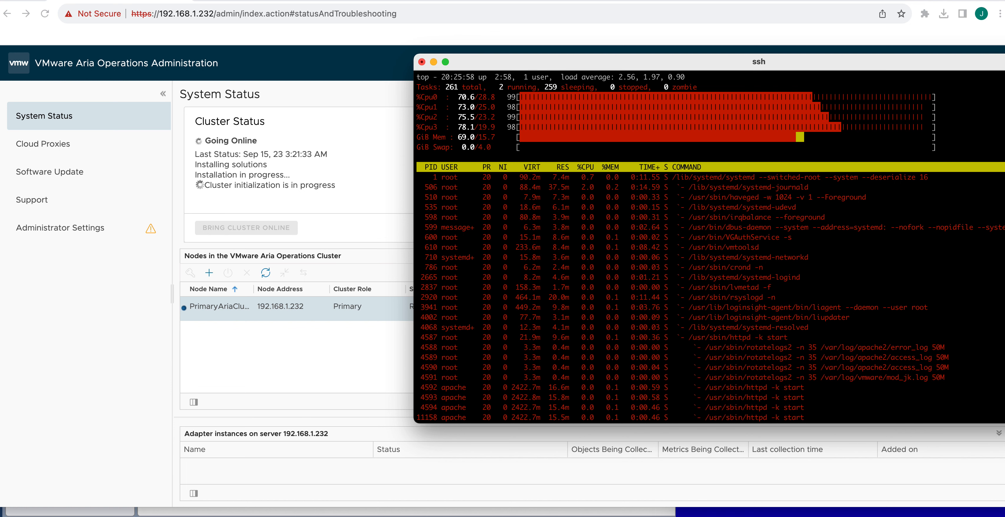
key("ctrl+c")
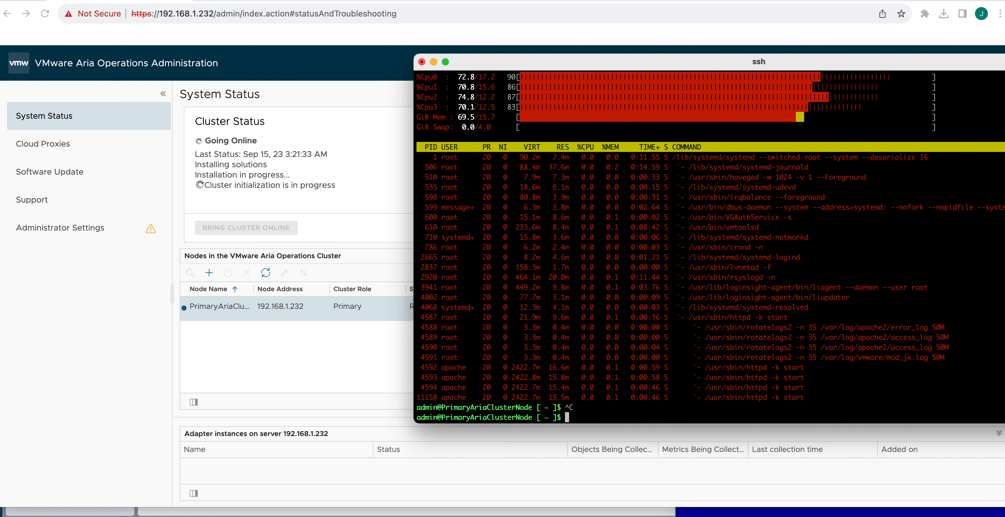
In /etc, try more redhat-release and which apt-get, confirming neither exists
type("cd /etc")
key("Return")
type("more ")
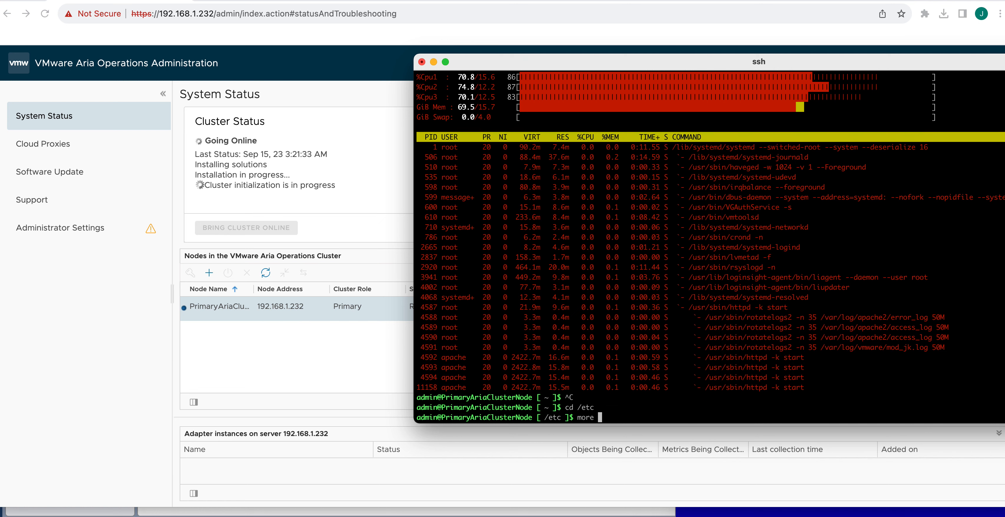
type("redhat-release")
key("Return")
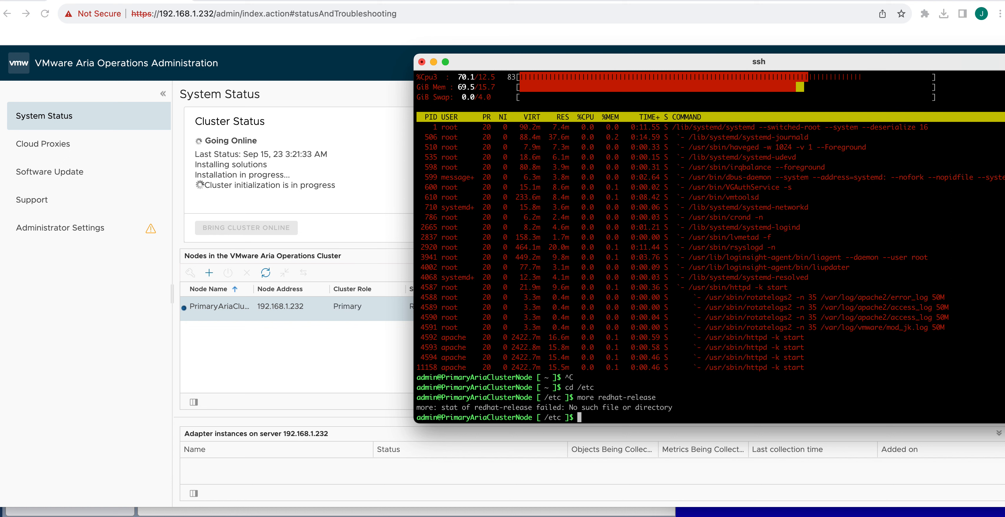
type("which apt-ge")
type("t")
key("Return")
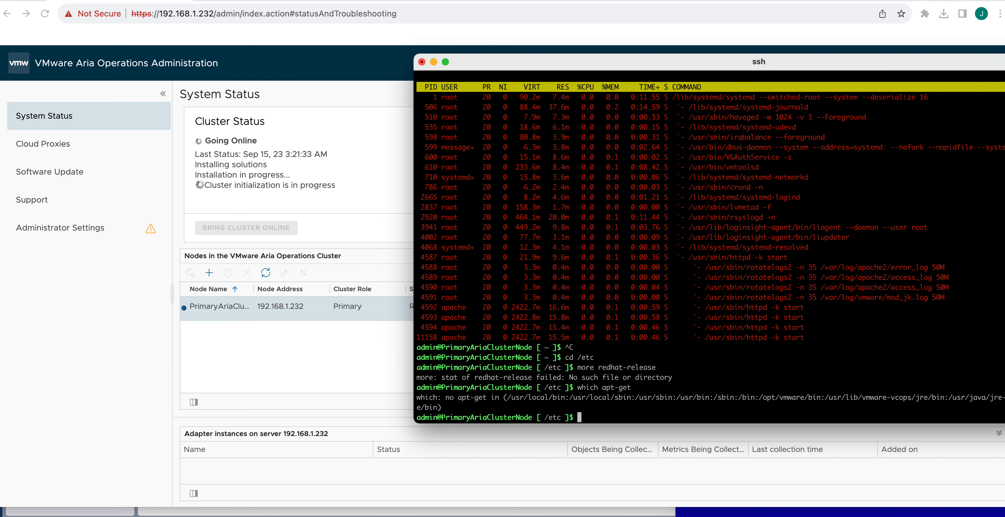
List the contents of /etc and print the date, Thu Sep 14 20:26:34 PDT 2023
type("cd /etc")
key("Return")
type("ls")
key("Return")
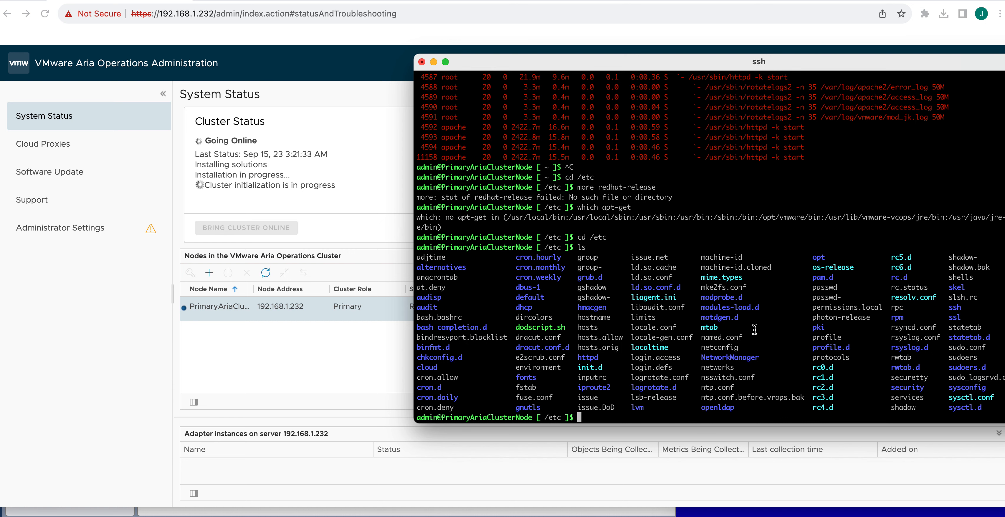
type("date")
key("Return")
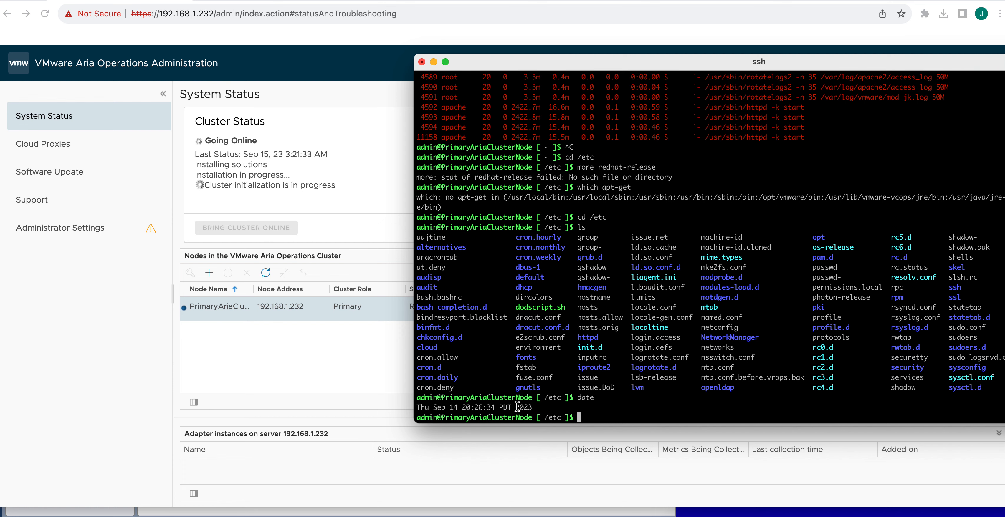
left_click_drag(677, 63, 546, 516)
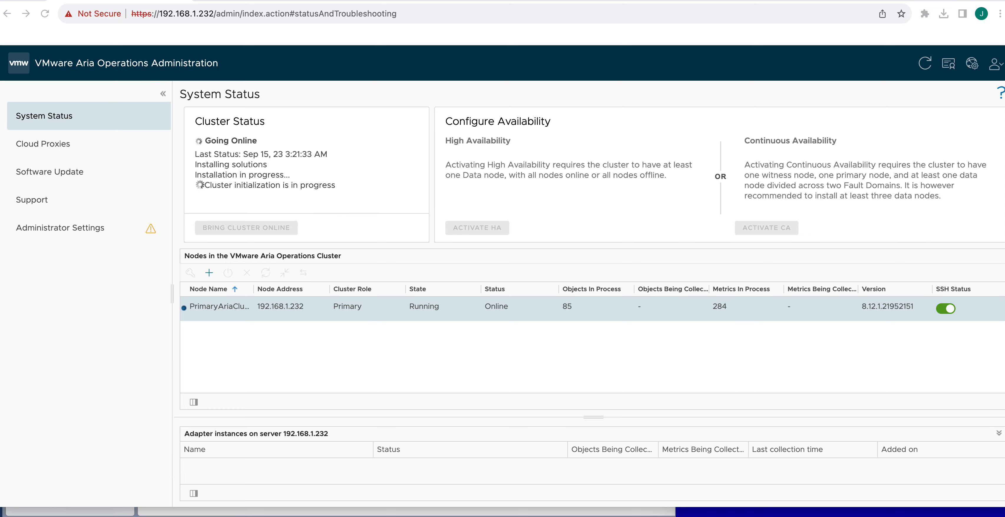
left_click_drag(566, 515, 469, 86)
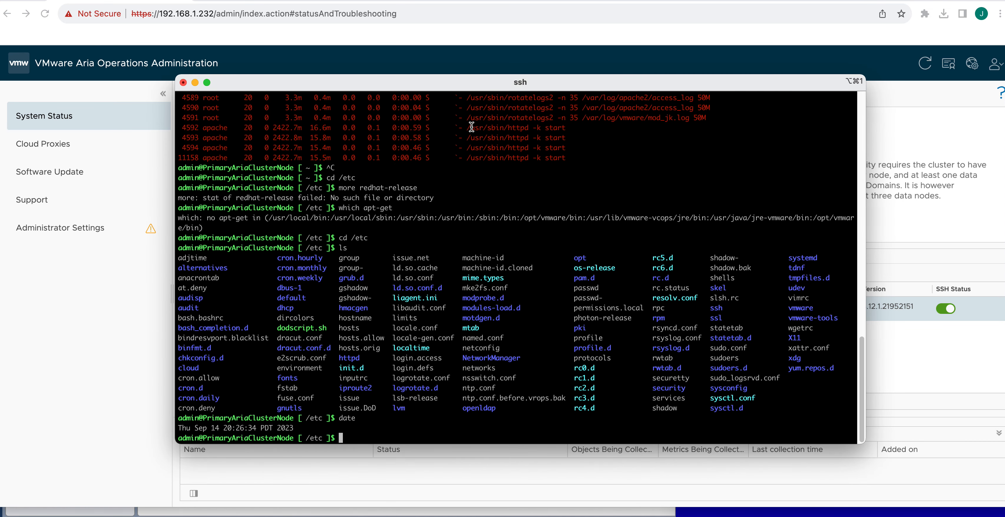
Page through all running processes with ps -ef | more, then move the SSH window down to show System Status
type("ps -ef | more")
key("Return")
key("space")
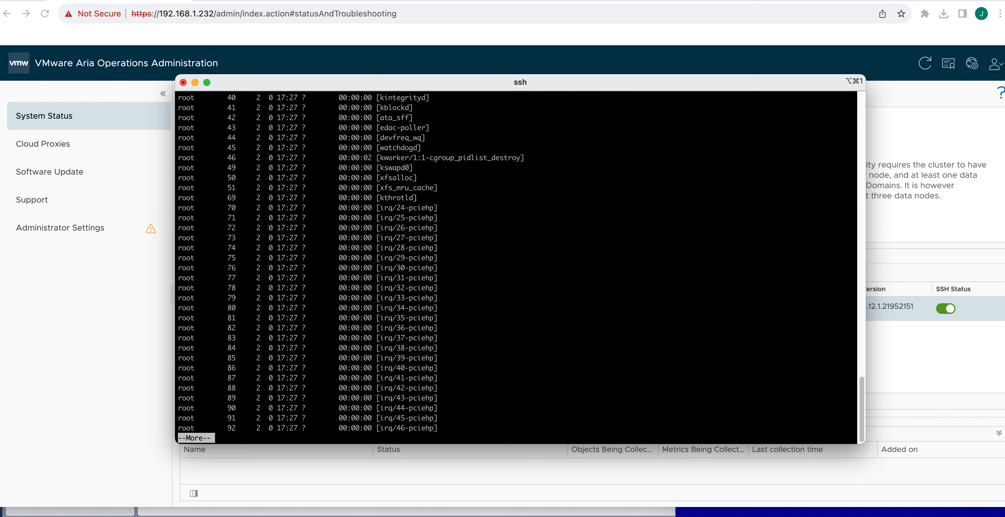
key("space")
key("space")
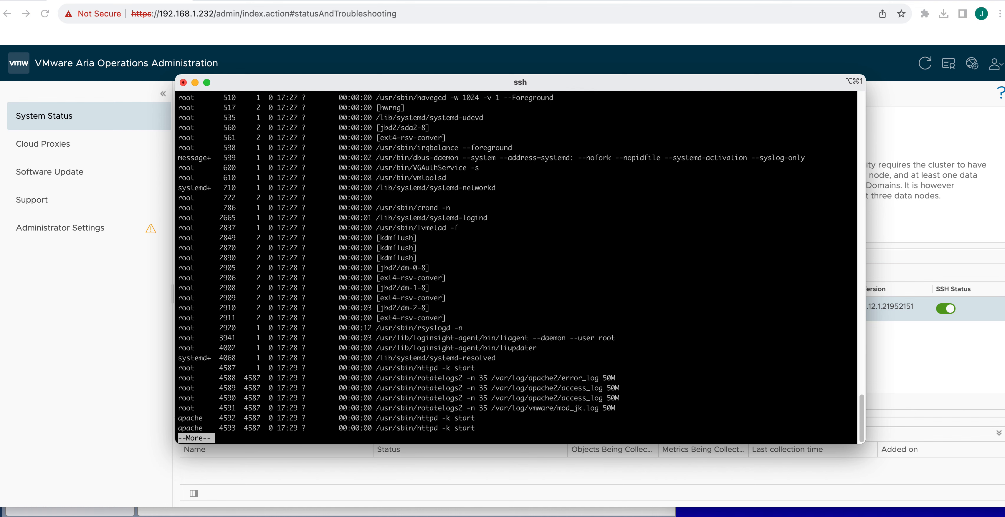
key("space")
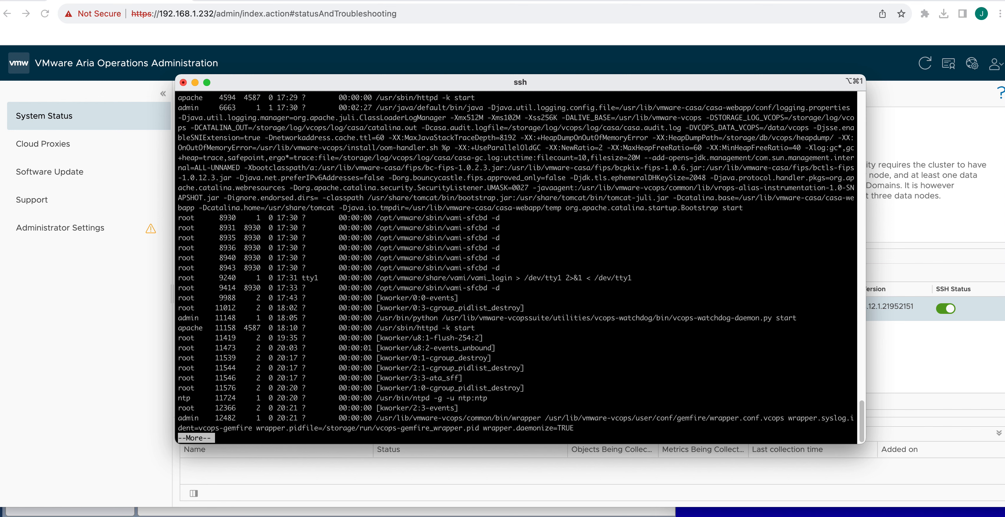
key("space")
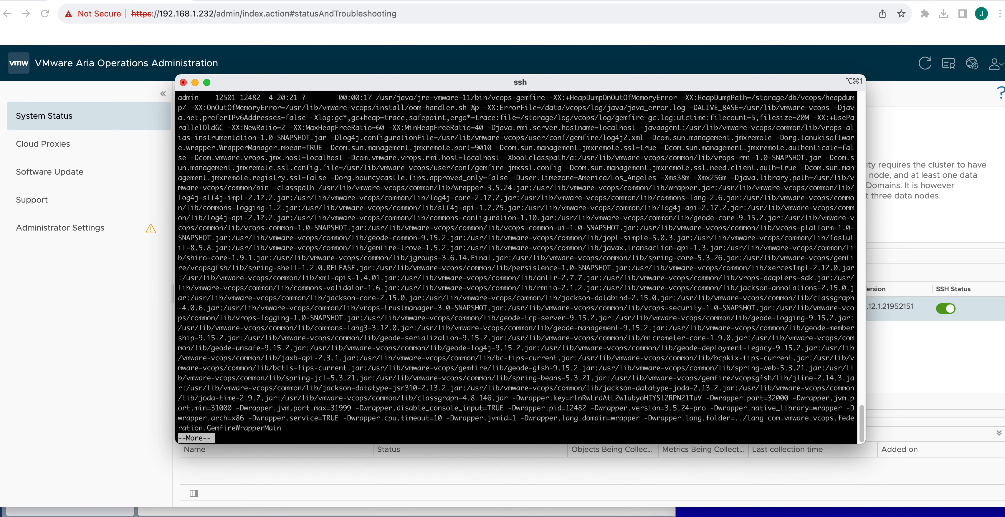
key("space")
key("space")
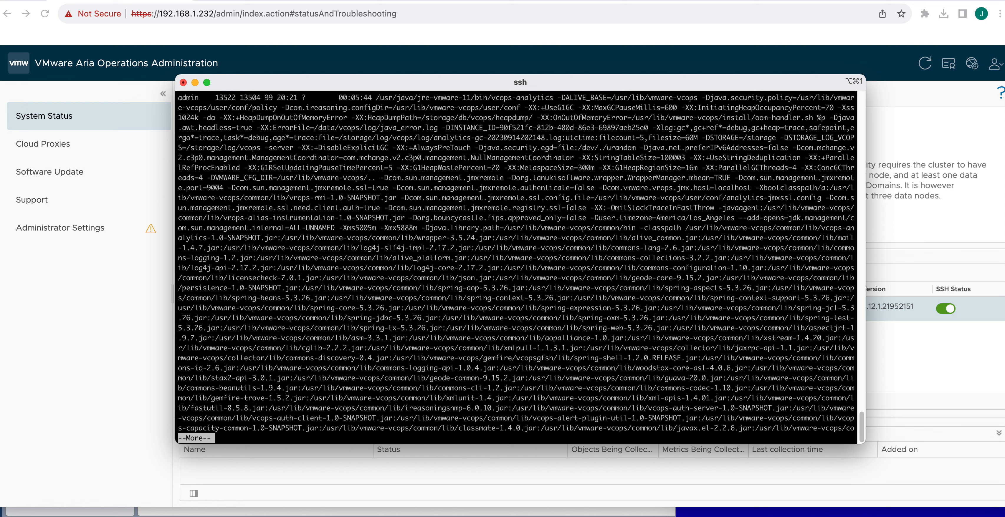
key("space")
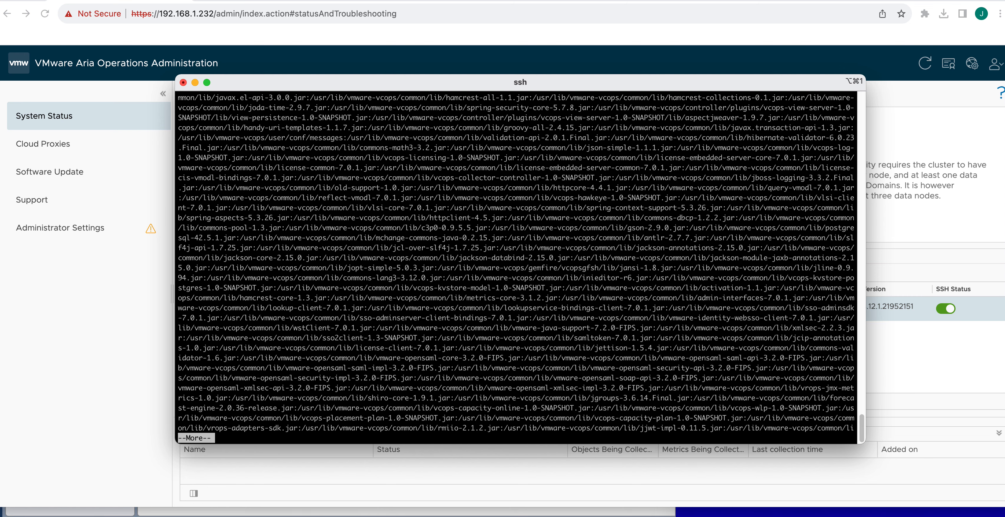
key("space")
key("space")
key("space")
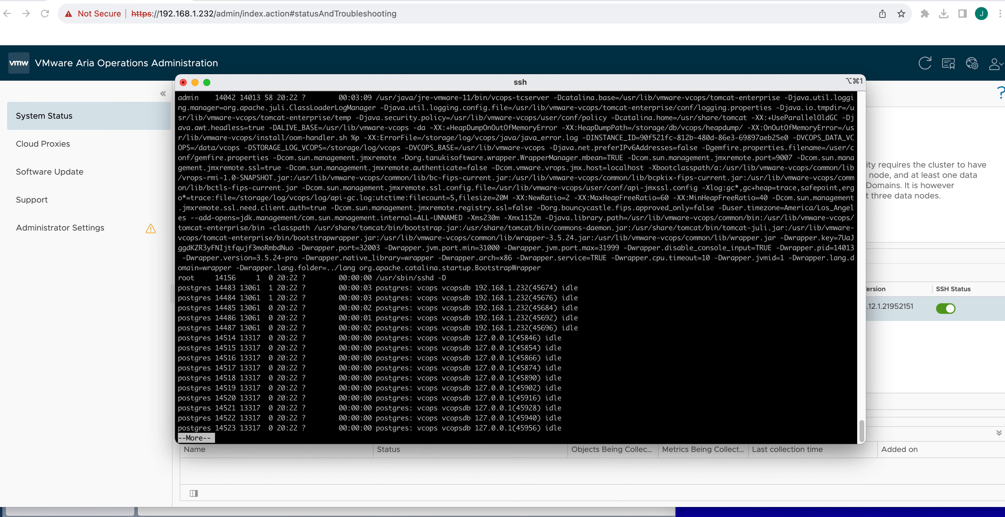
key("space")
key("space")
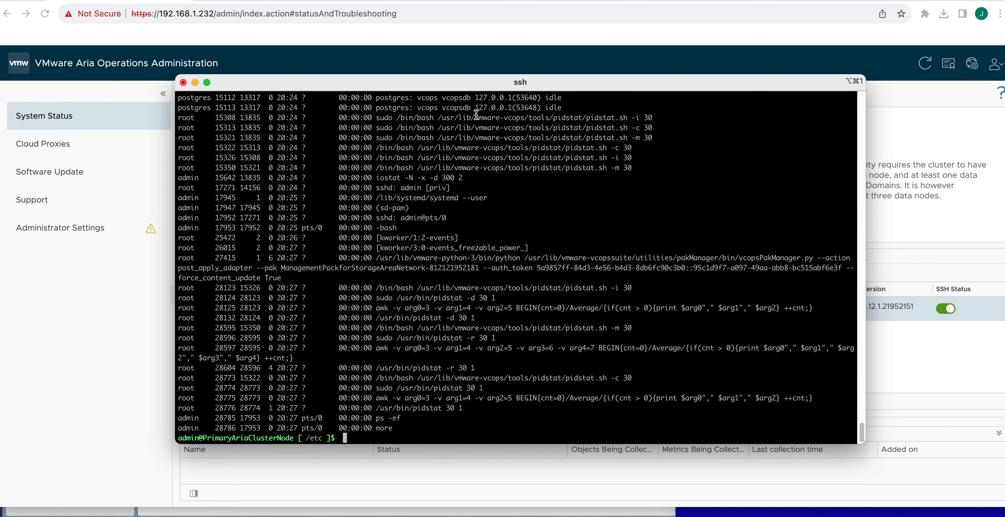
left_click_drag(418, 85, 460, 515)
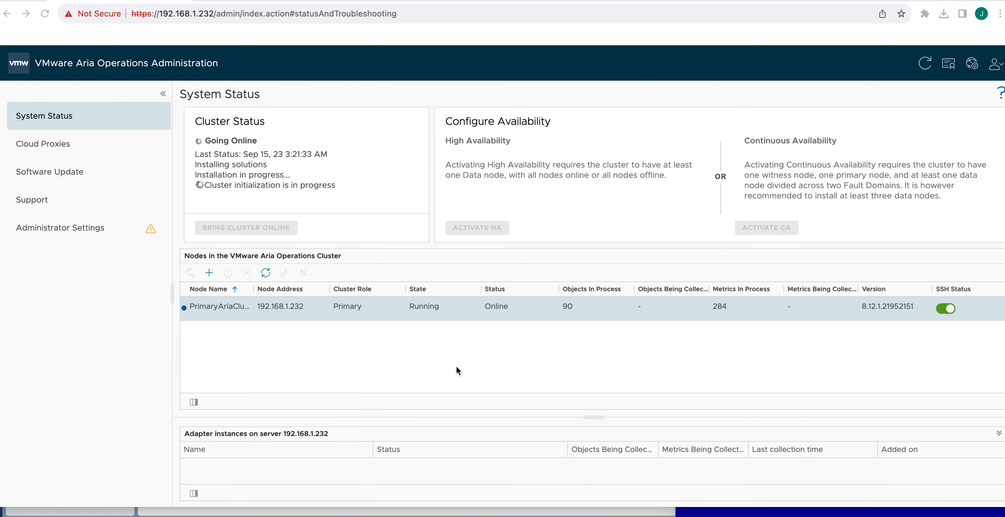